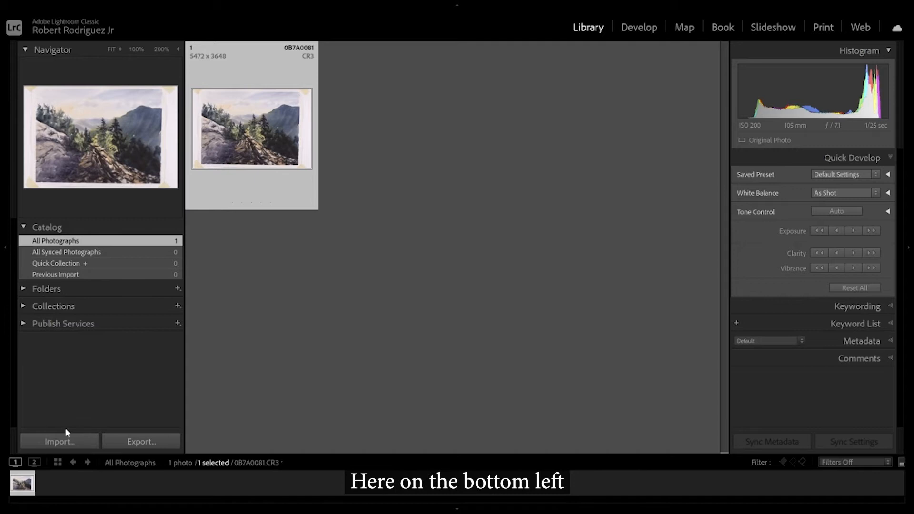
Start a photo import in the full-size import window with the G:\(EOS_DIGITAL) memory card as the source.
click(59, 439)
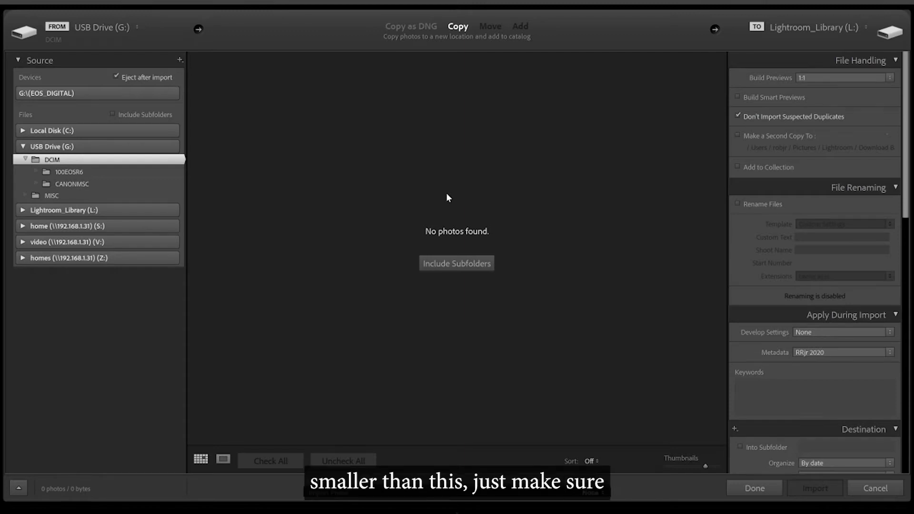
click(21, 489)
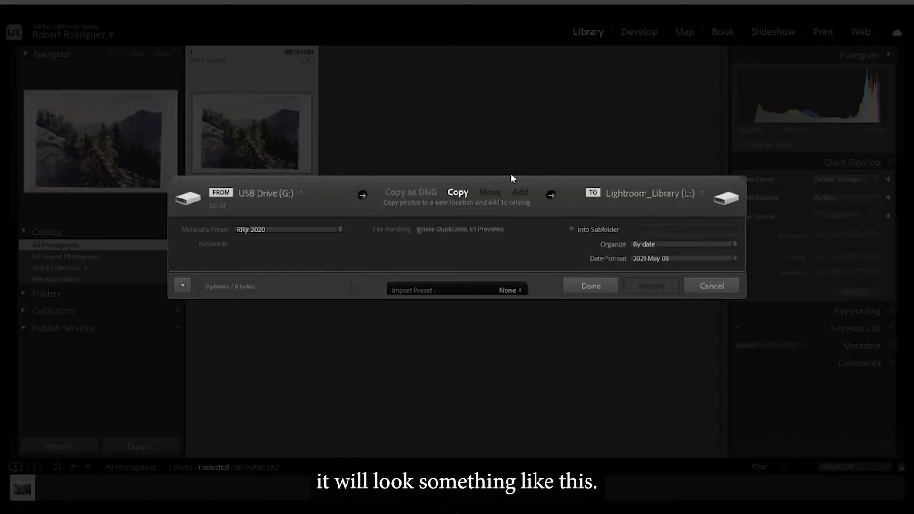
click(181, 287)
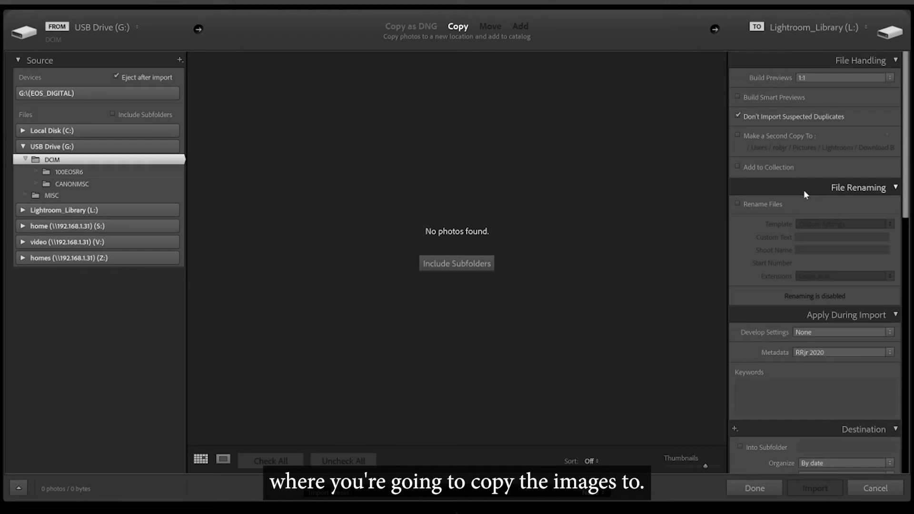
click(67, 93)
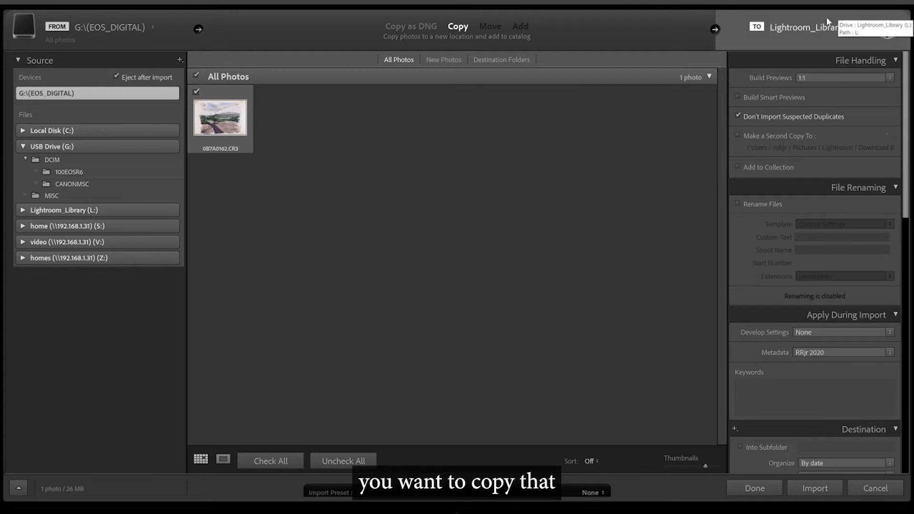
Import 0B7A0162.CR3 as a copy into Lightroom_Library (L:), organized by date with the existing date format.
click(836, 29)
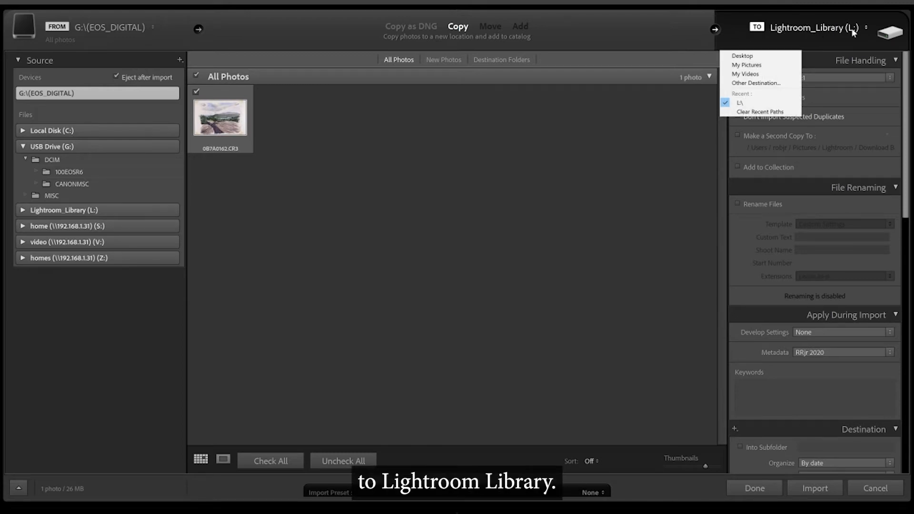
click(834, 112)
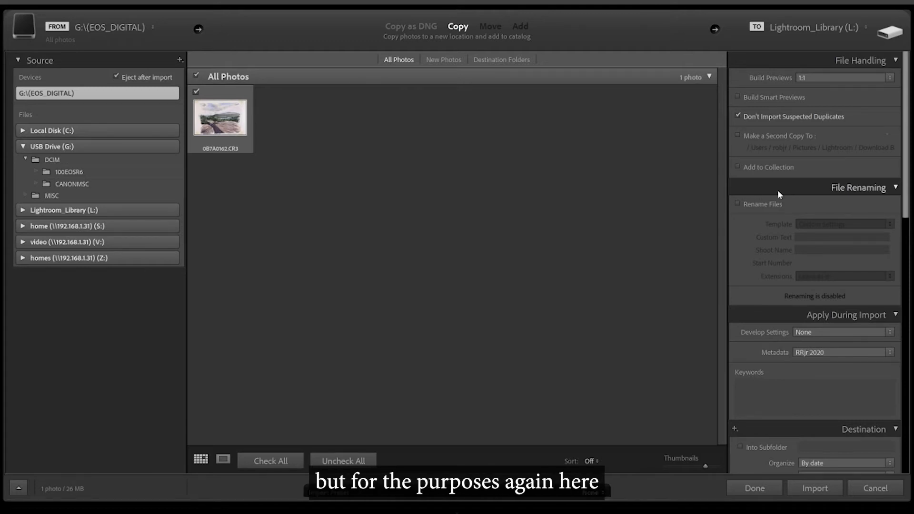
scroll(777, 189, down, 10)
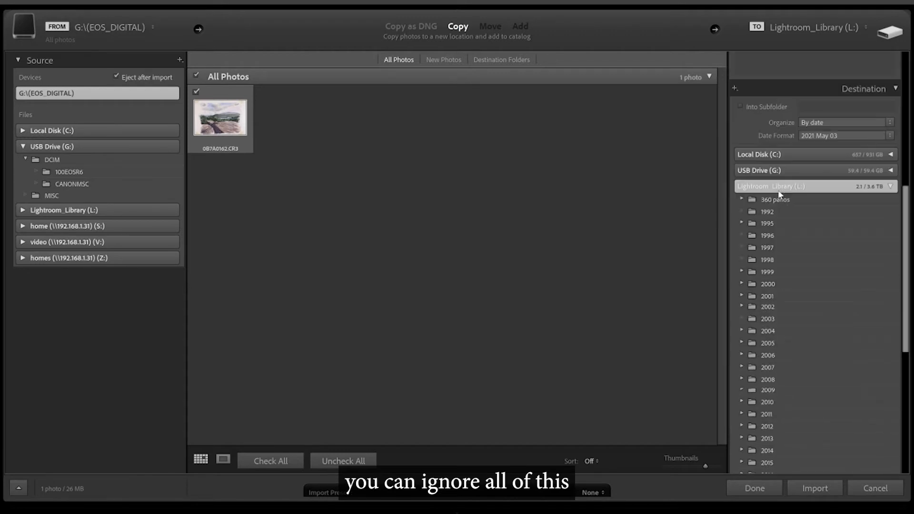
scroll(779, 194, down, 6)
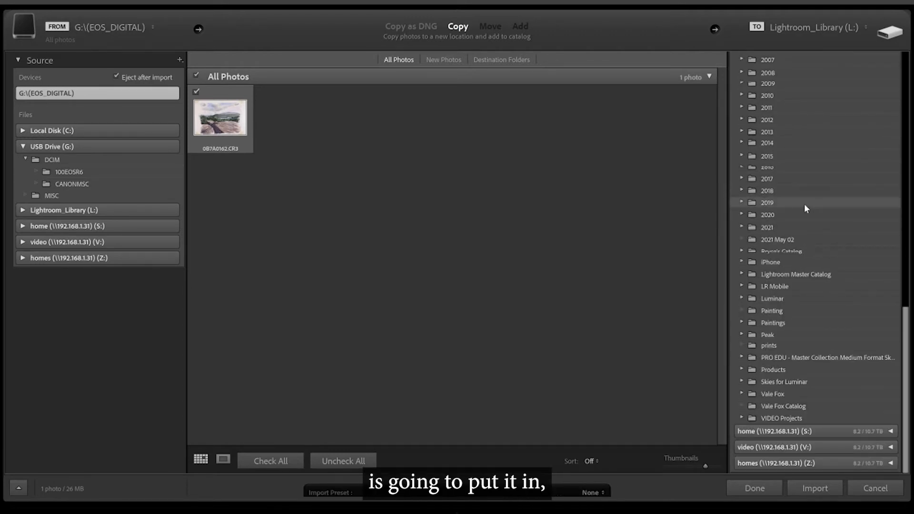
scroll(803, 204, up, 8)
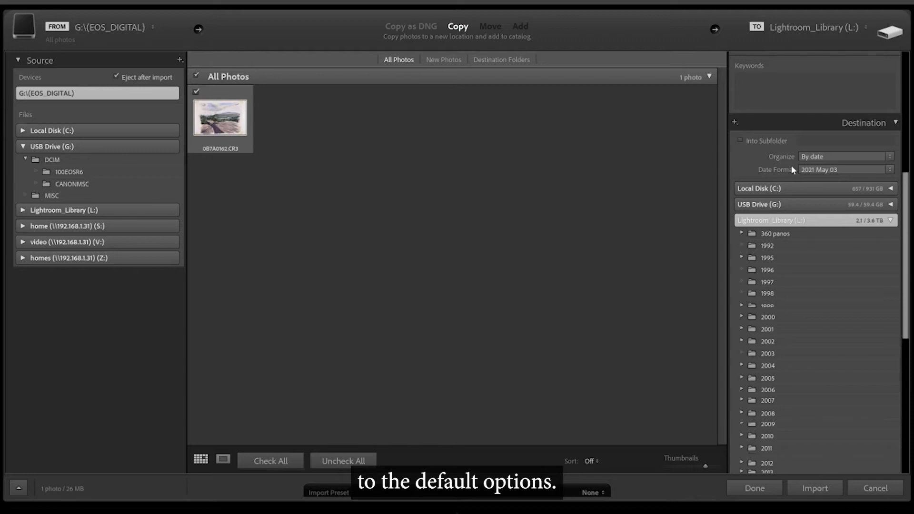
scroll(790, 164, down, 10)
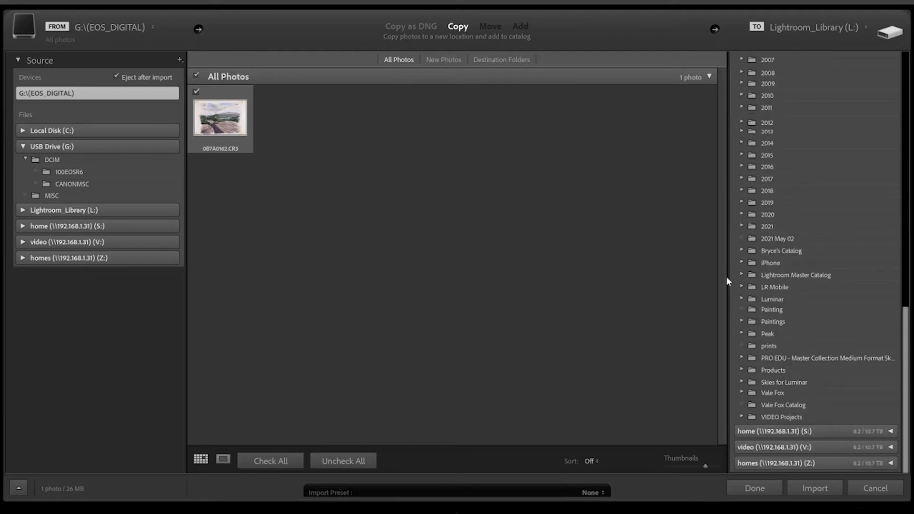
click(814, 488)
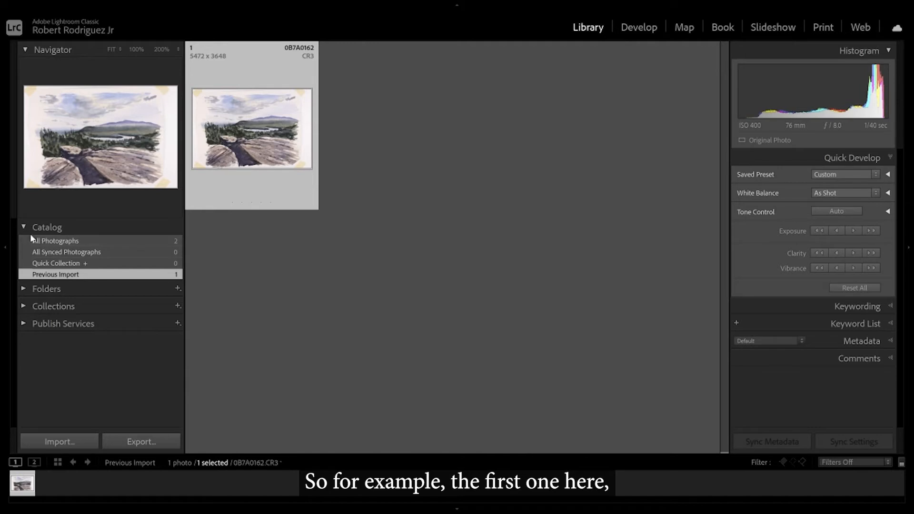
Compare the All Photographs and Previous Import views of the catalog, ending on All Photographs with 0B7A0162 selected.
click(61, 245)
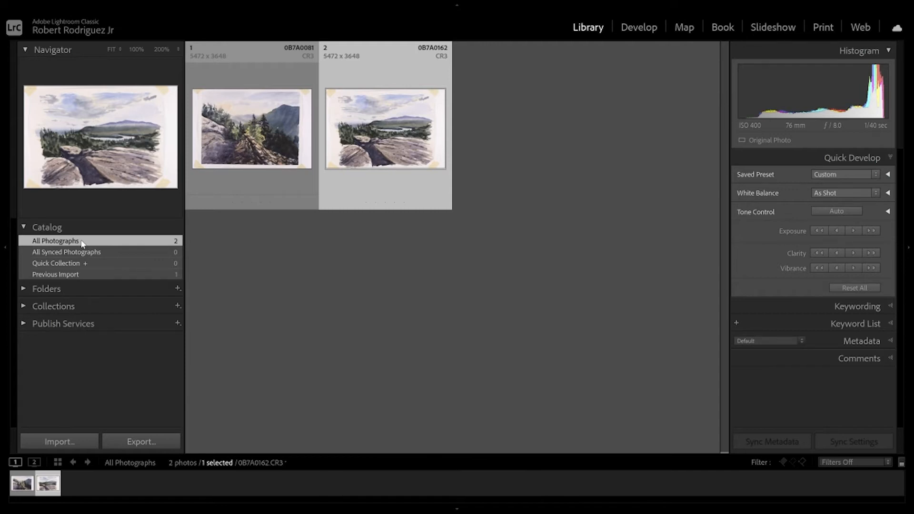
click(74, 275)
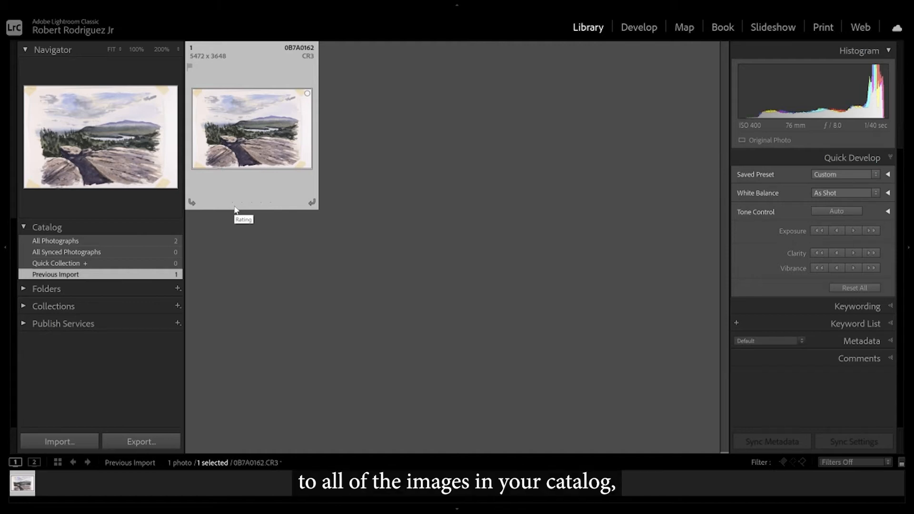
click(72, 243)
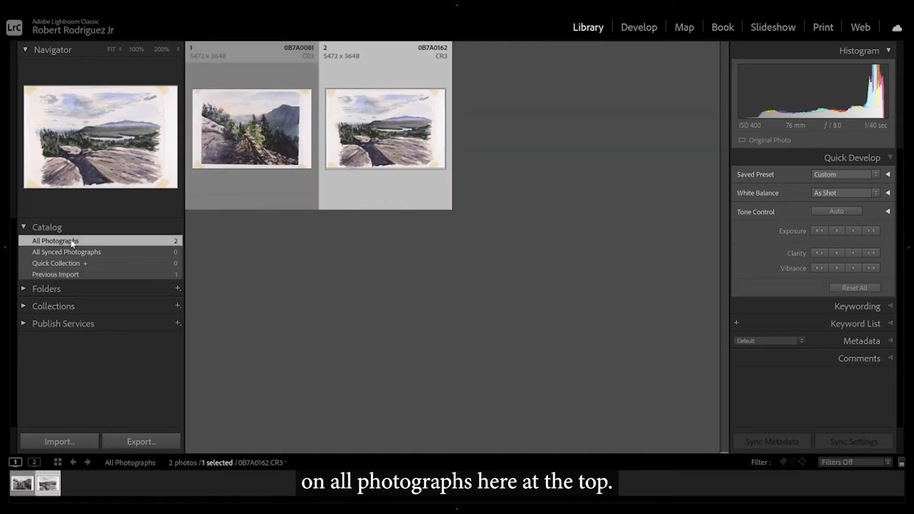
click(319, 265)
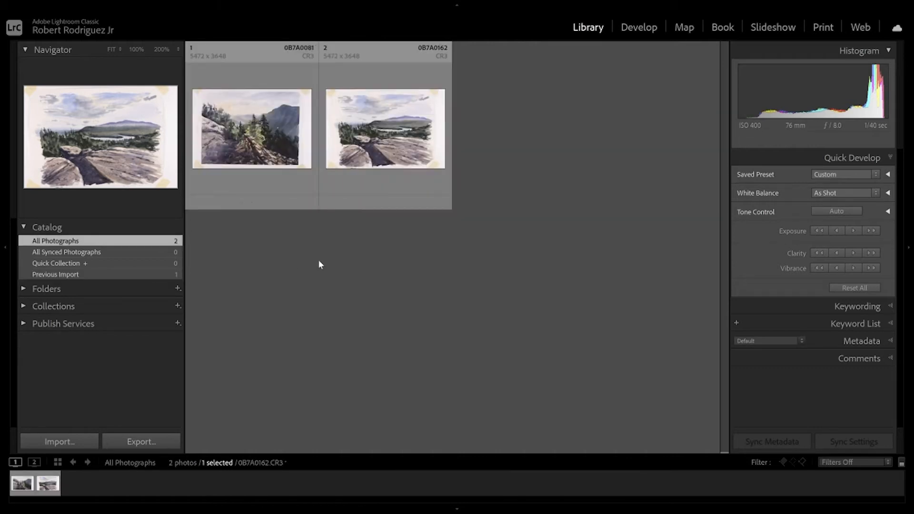
click(248, 114)
click(329, 130)
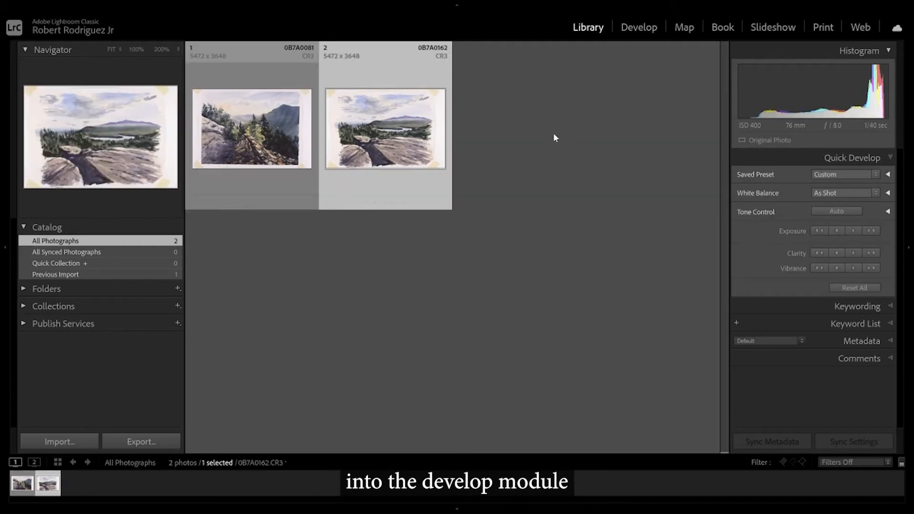
View 0B7A0081 and 0B7A0162 enlarged one after the other, returning to the thumbnail grid each time.
double_click(265, 142)
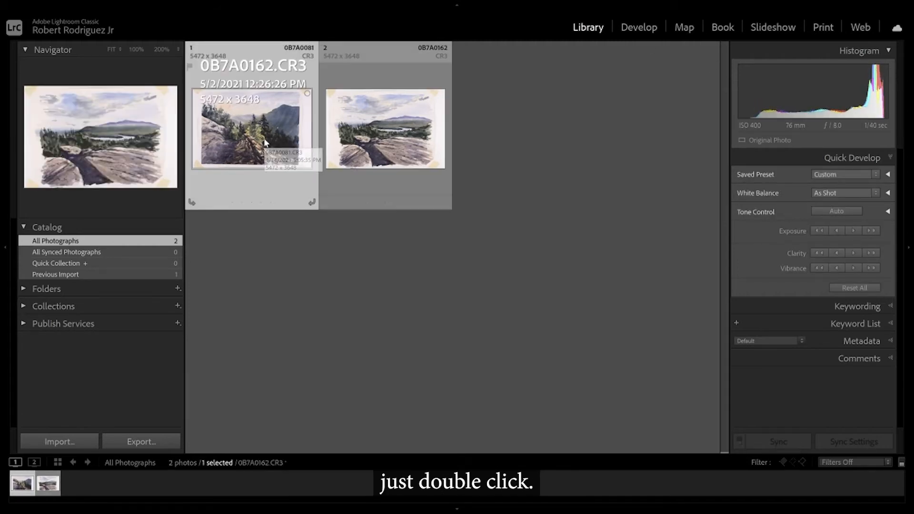
click(467, 197)
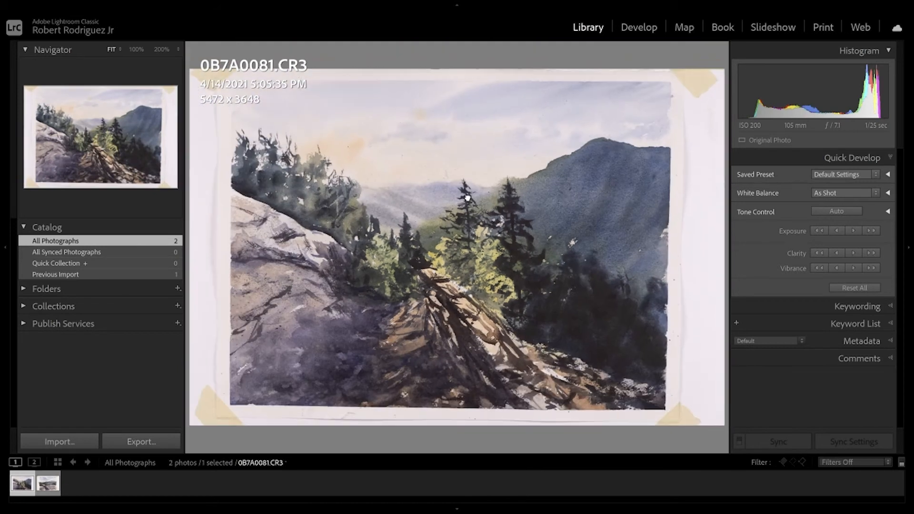
key(g)
double_click(436, 167)
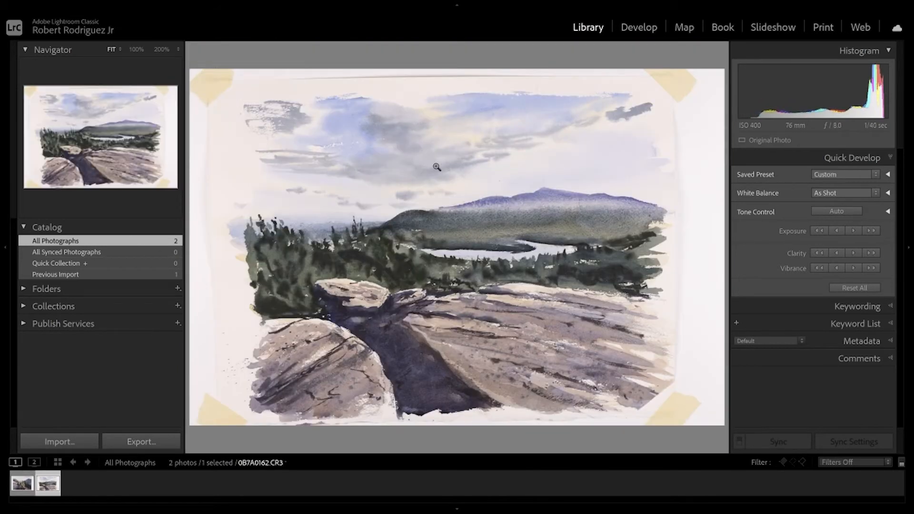
key(g)
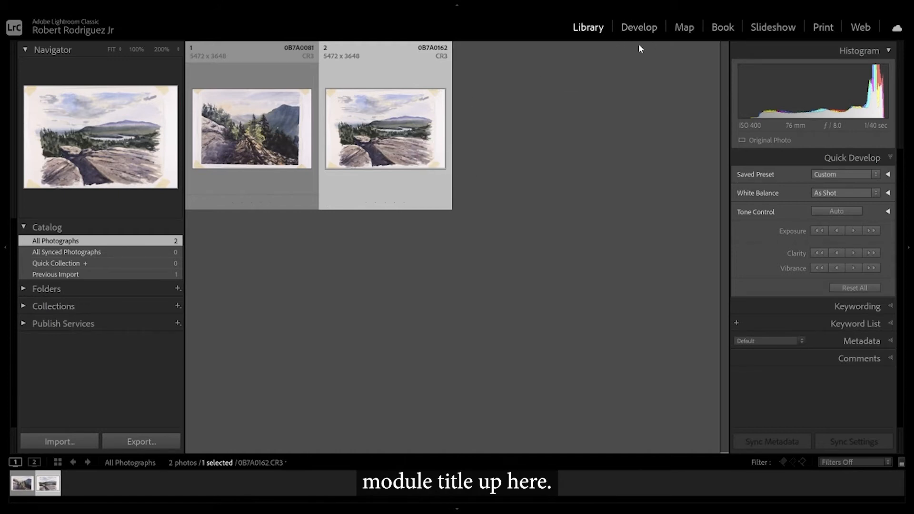
Open 0B7A0162 in the Develop module and look through its adjustment sections from Basic to Calibration.
click(640, 28)
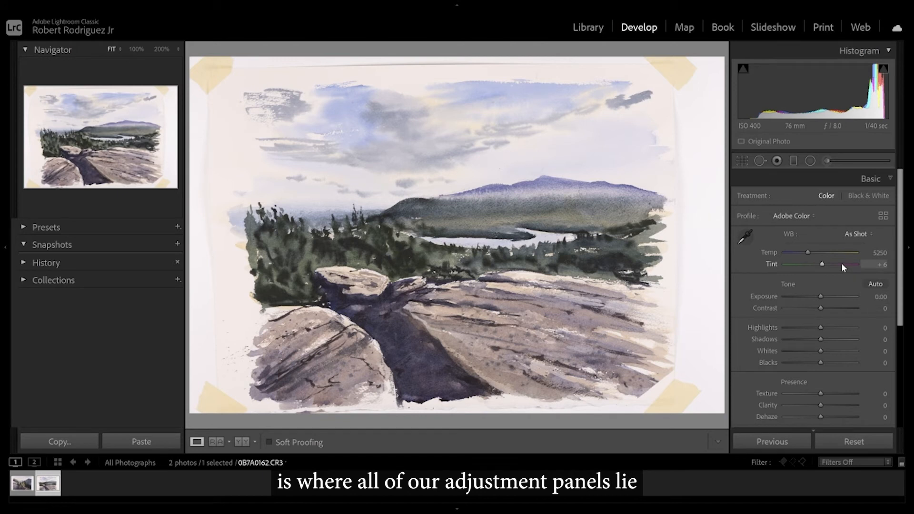
scroll(840, 262, down, 5)
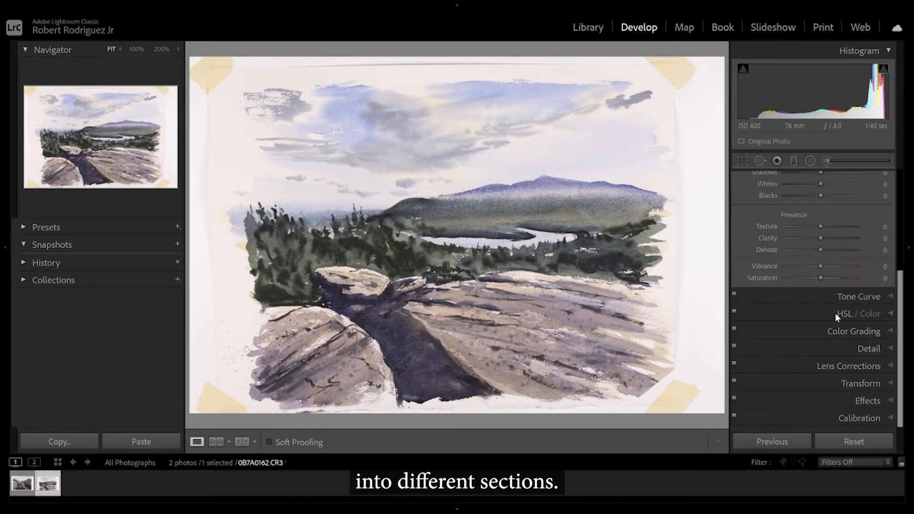
scroll(849, 321, up, 5)
scroll(862, 262, down, 5)
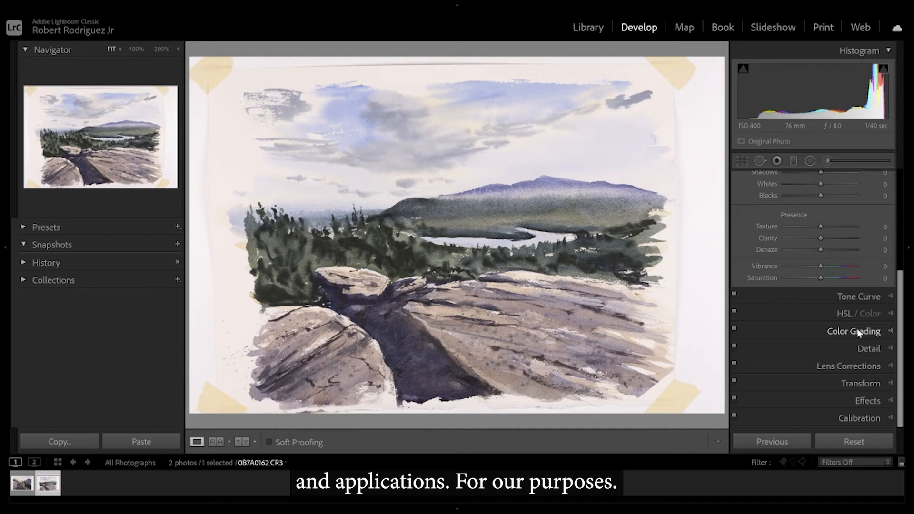
scroll(845, 319, up, 3)
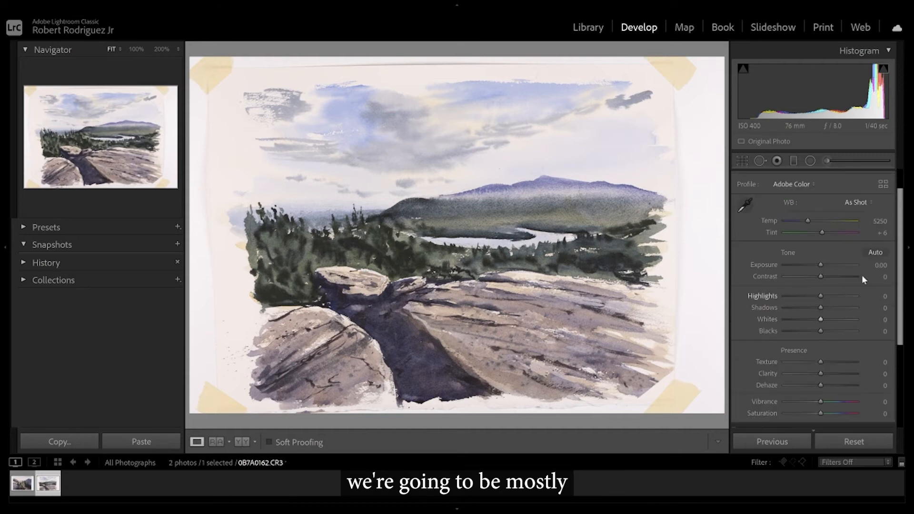
scroll(822, 249, up, 1)
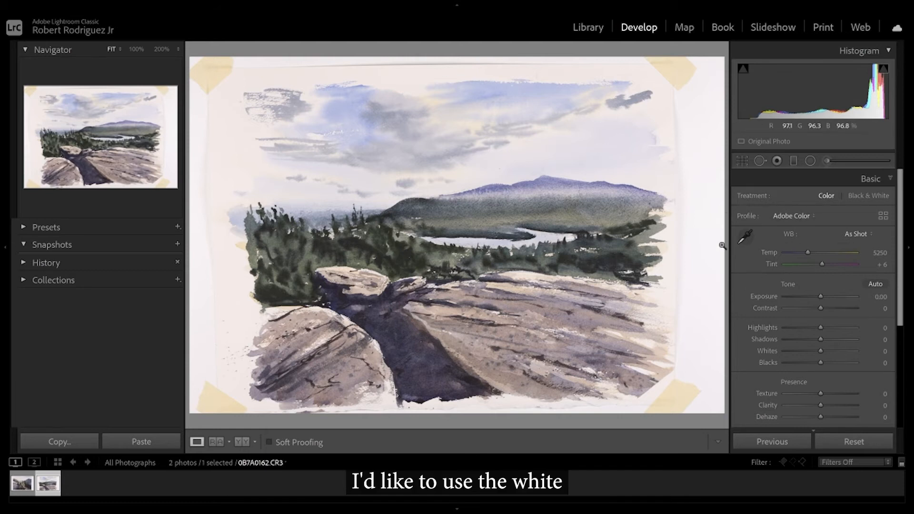
Set the white balance by sampling the white paper border beside the painting's right edge as the neutral target.
click(748, 233)
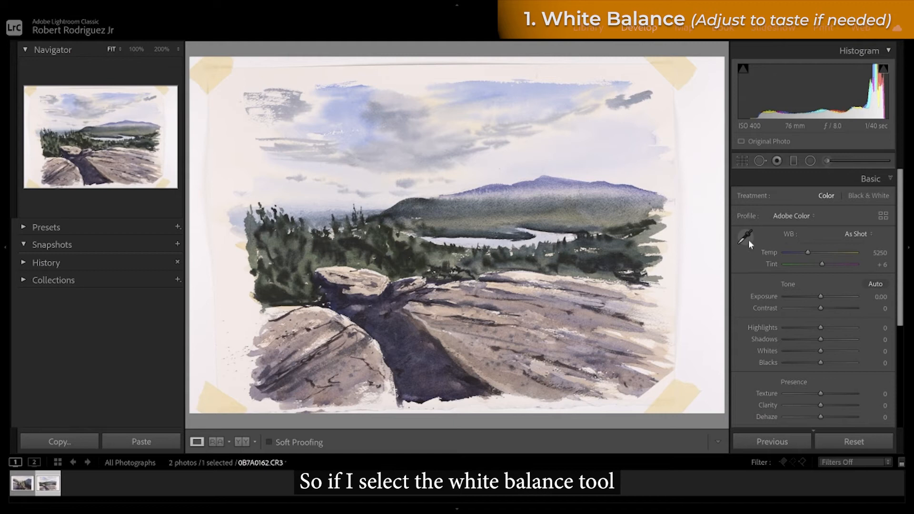
click(745, 233)
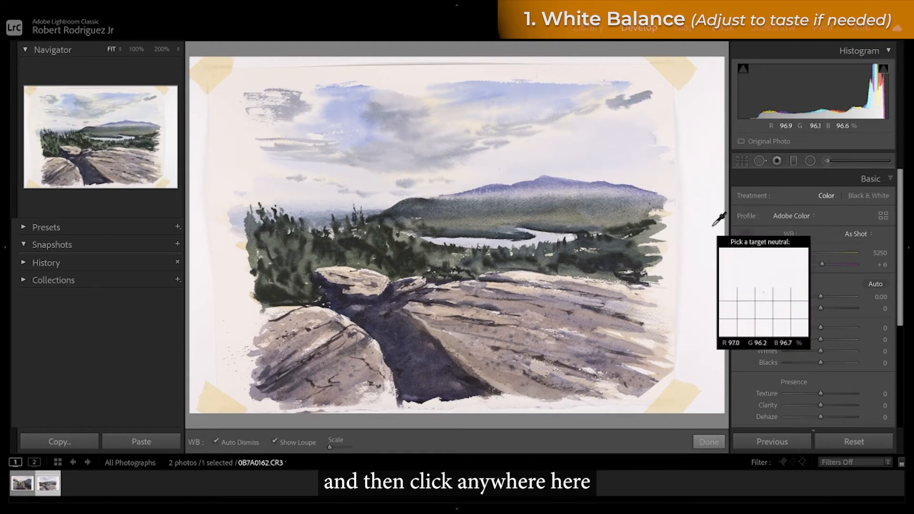
click(700, 245)
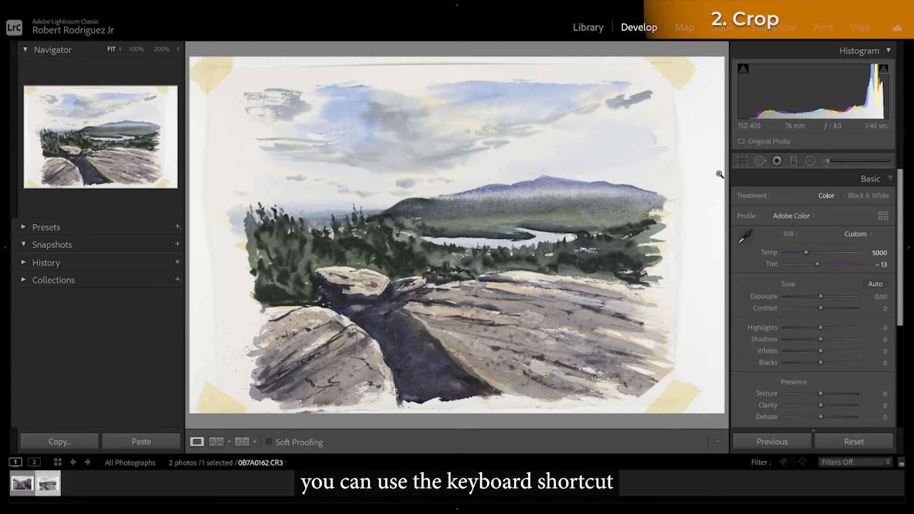
Crop the photo on all four sides with a custom aspect to remove the paper borders and tape around the painting.
key(r)
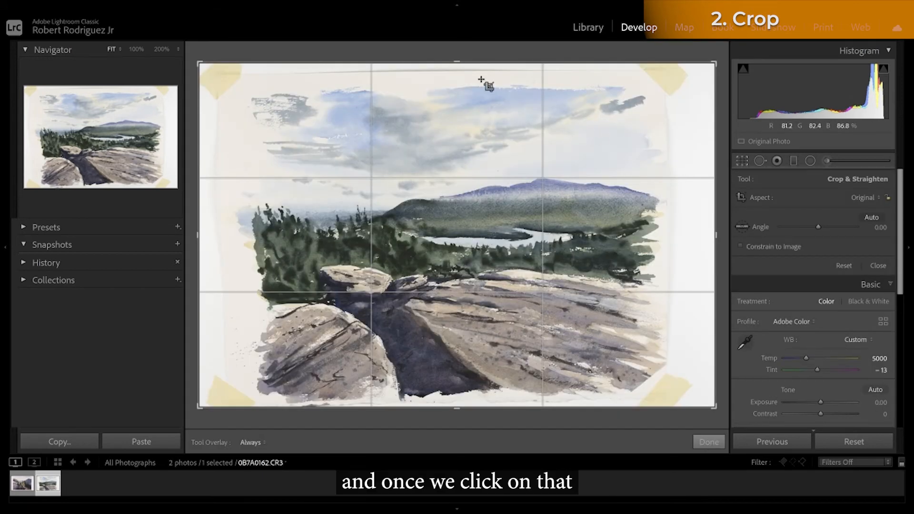
drag(459, 61, 459, 73)
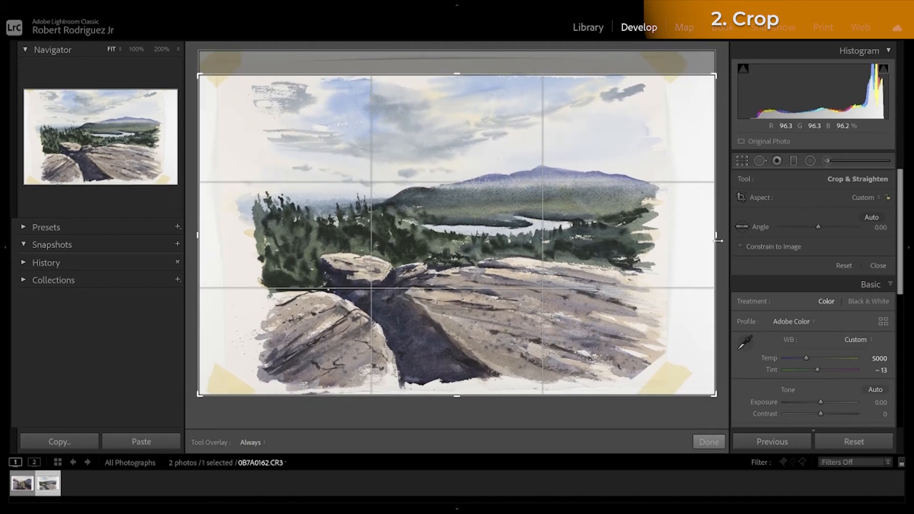
drag(716, 235, 681, 234)
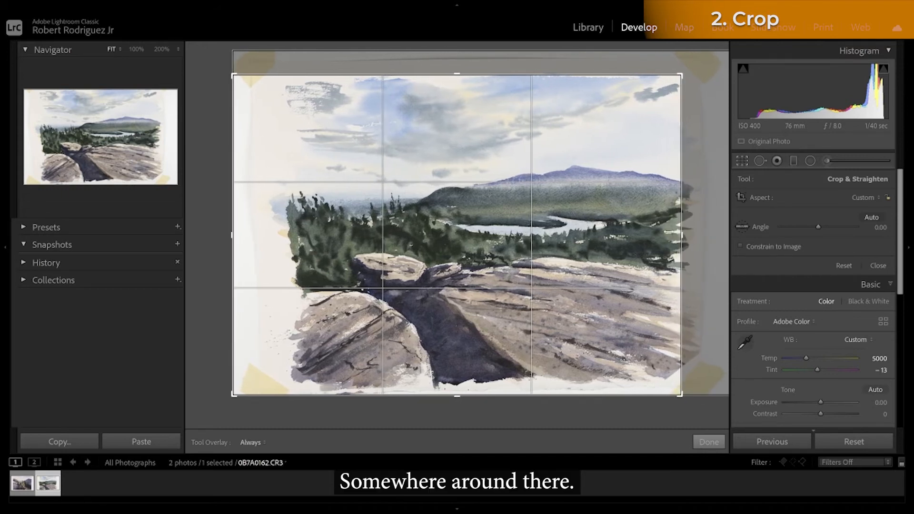
drag(231, 234, 263, 234)
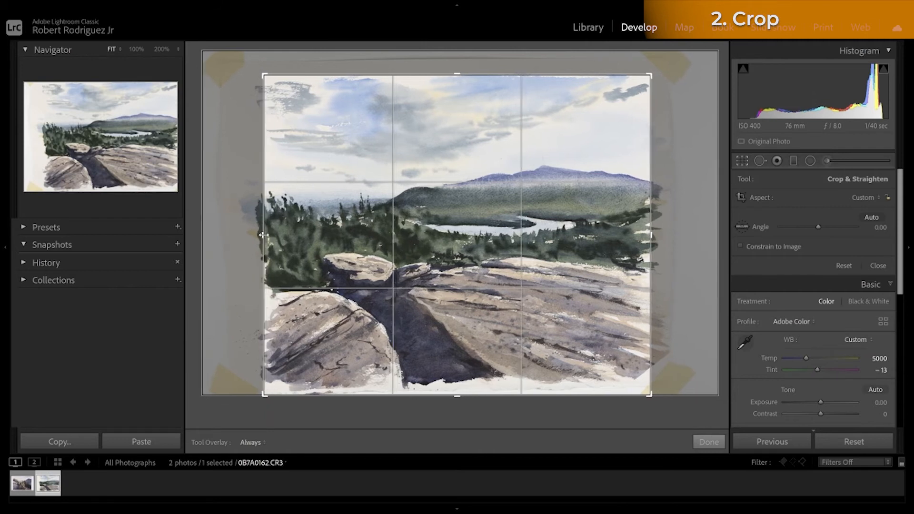
drag(456, 396, 460, 384)
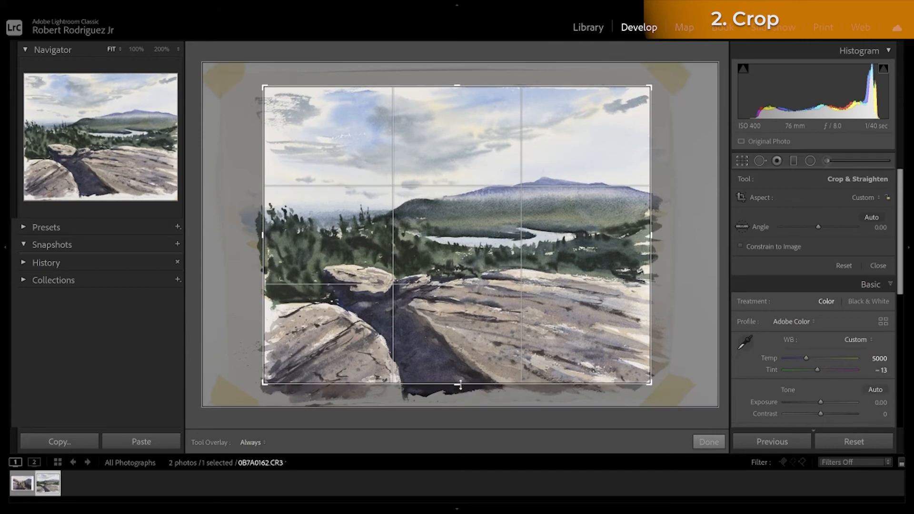
key(r)
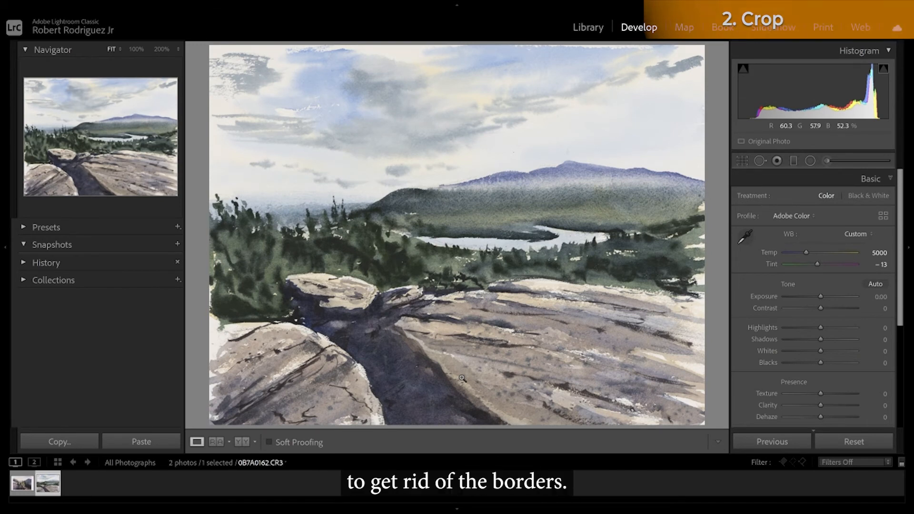
Try raising Exposure slightly to +0.12 and reset it to zero.
scroll(795, 274, down, 2)
scroll(796, 274, down, 2)
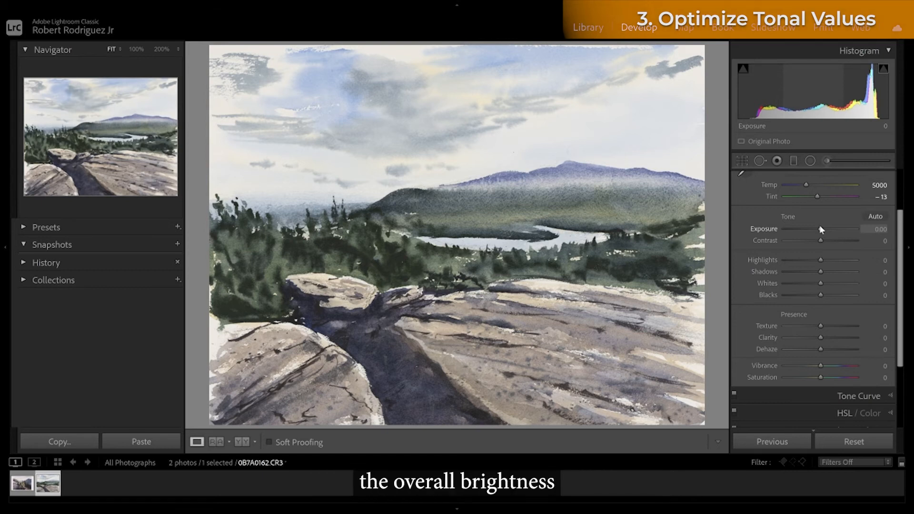
drag(820, 228, 820, 227)
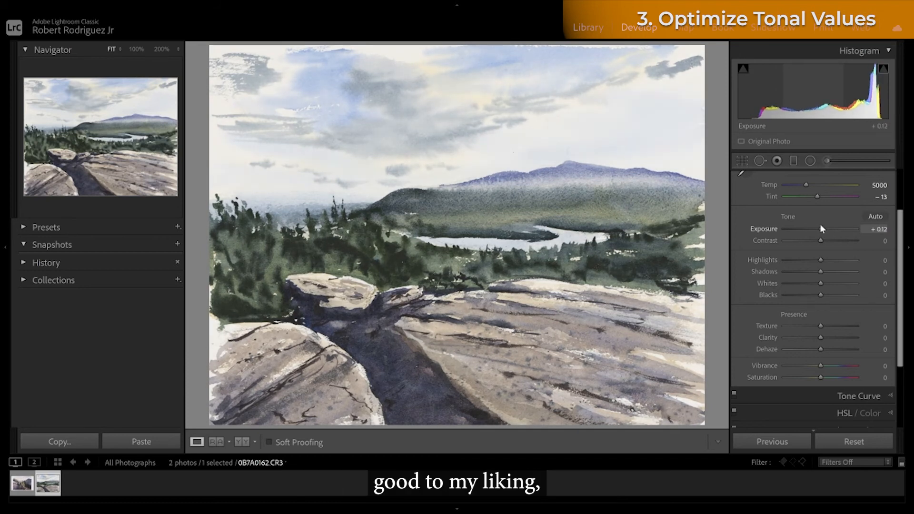
double_click(768, 227)
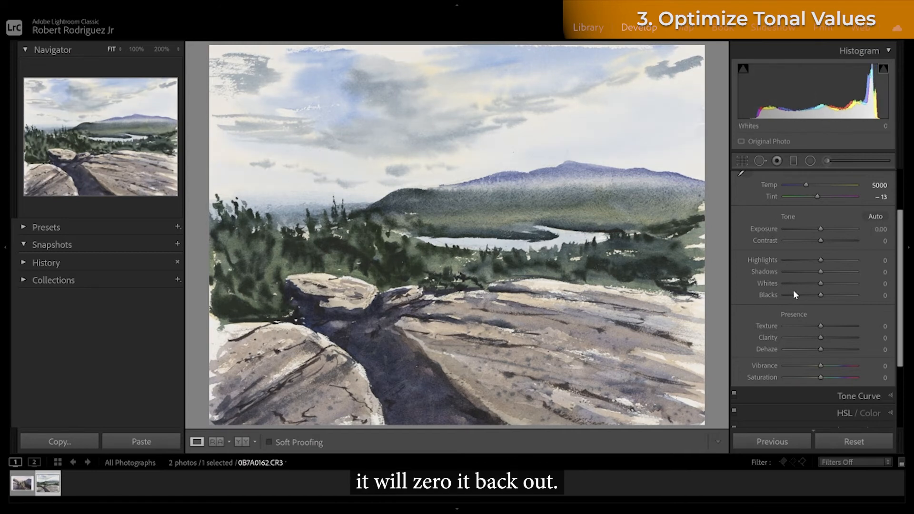
Set Whites to +39 and Blacks to −36, using the clipping preview to keep the shadows from clipping.
mouse_move(821, 283)
mouse_down()
mouse_move(838, 282)
mouse_move(807, 290)
mouse_up()
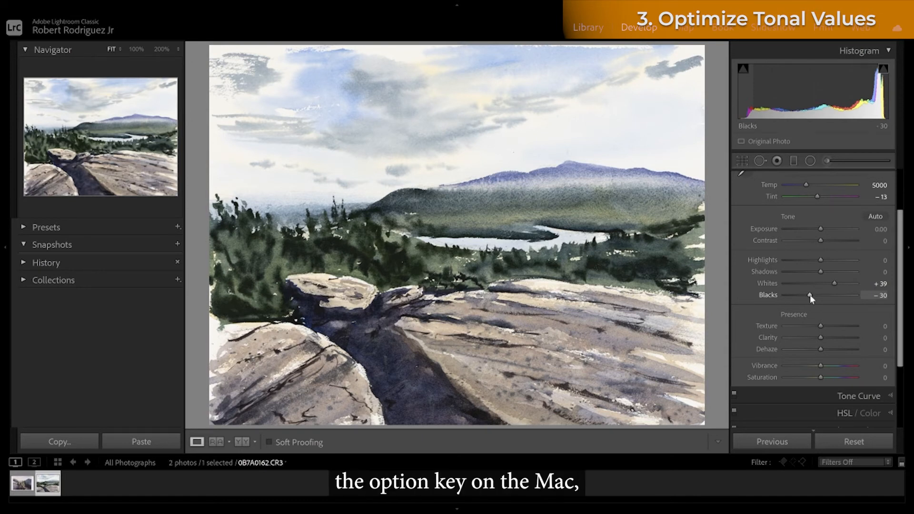
alt+click(810, 295)
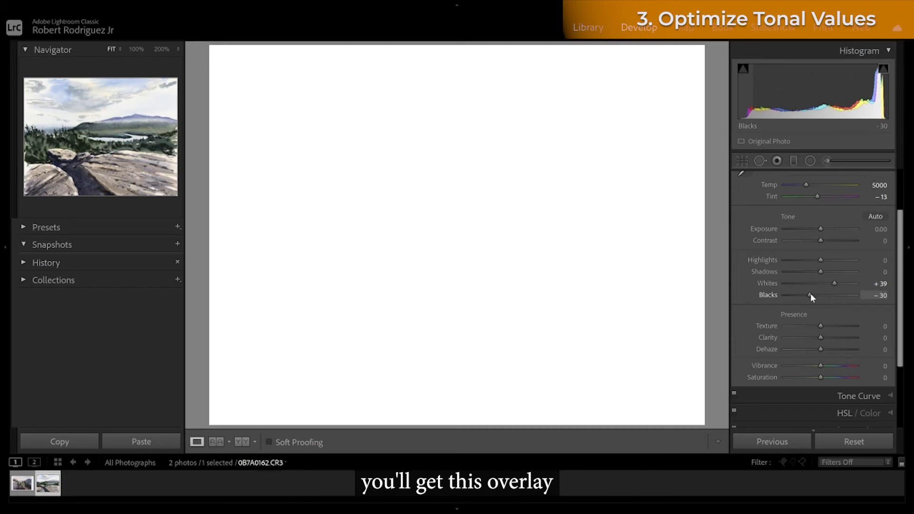
drag(810, 294, 795, 298)
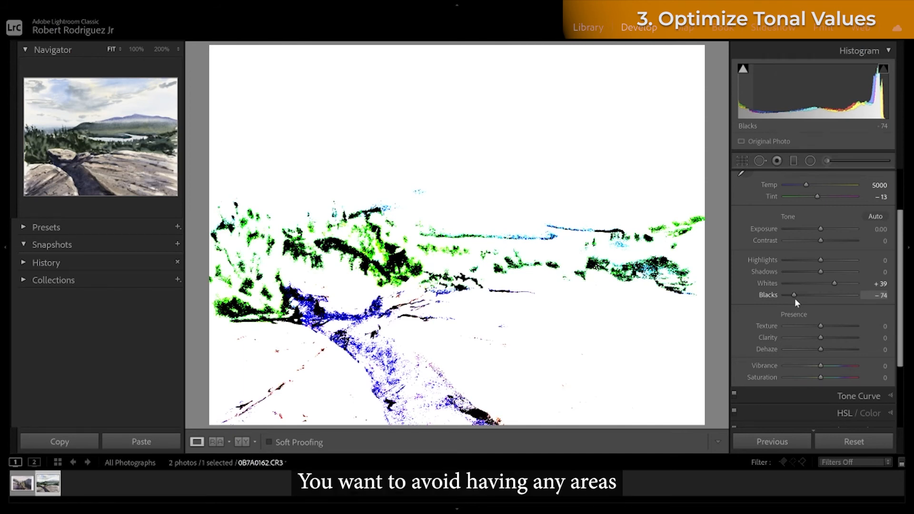
drag(795, 298, 806, 292)
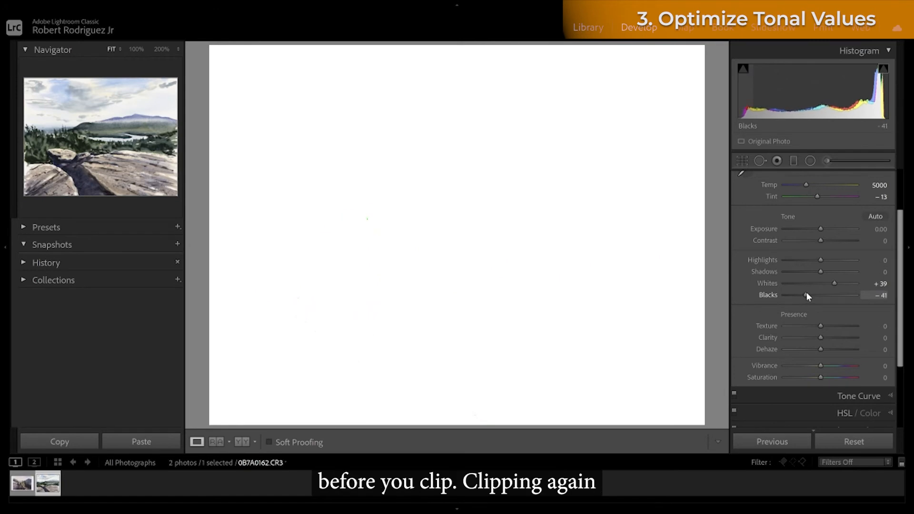
drag(806, 292, 807, 291)
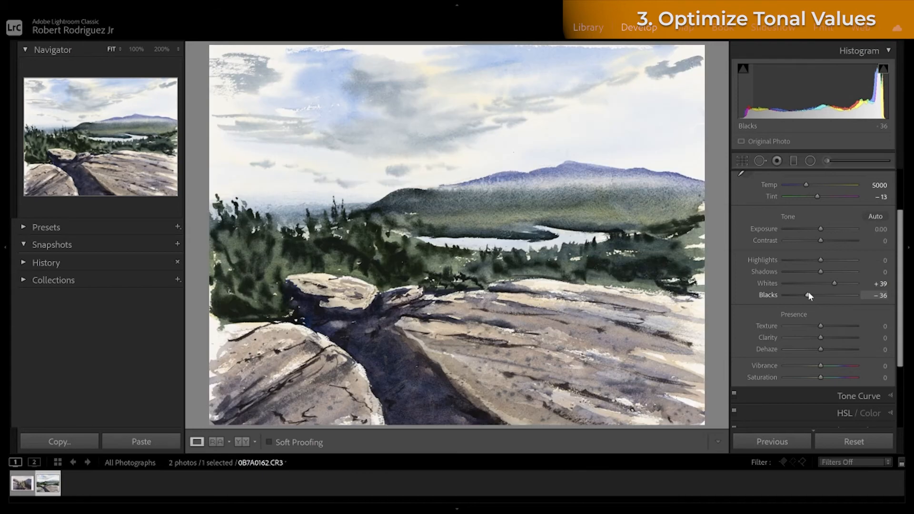
Check the highlight clipping preview, and set Highlights to −76, Whites to +33 and Contrast to +5.
key(alt)
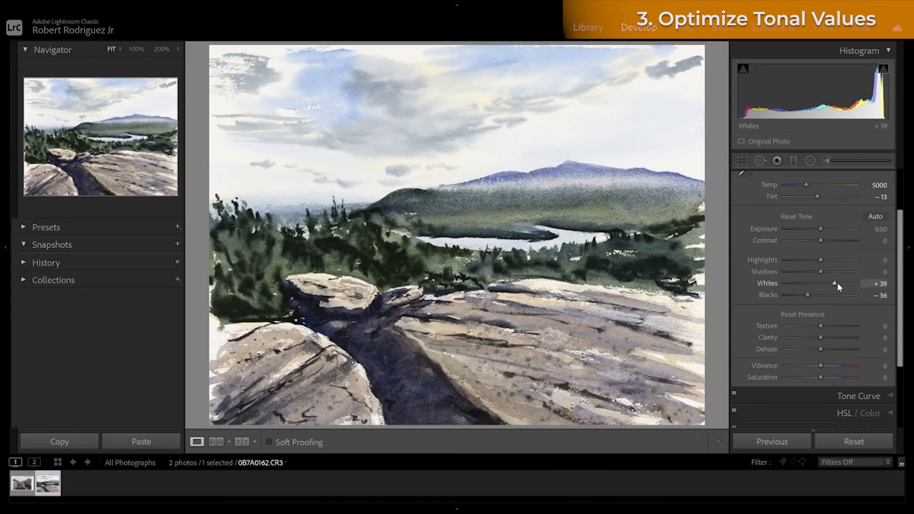
key(alt)
mouse_move(834, 283)
mouse_down()
mouse_move(845, 283)
mouse_move(835, 282)
mouse_up()
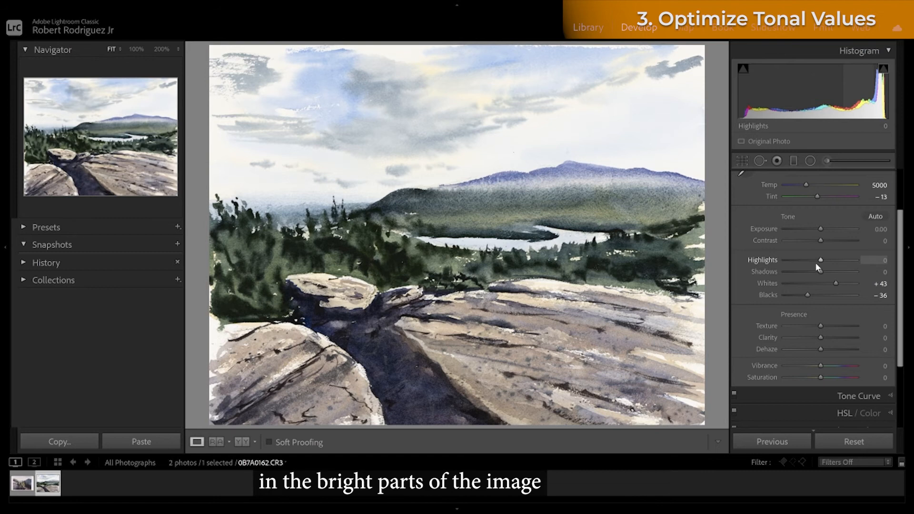
drag(819, 259, 792, 260)
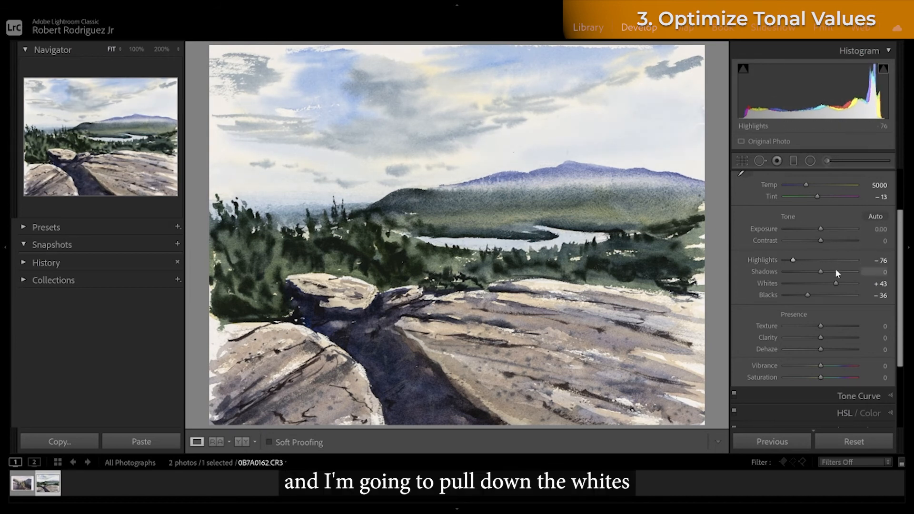
drag(835, 282, 831, 283)
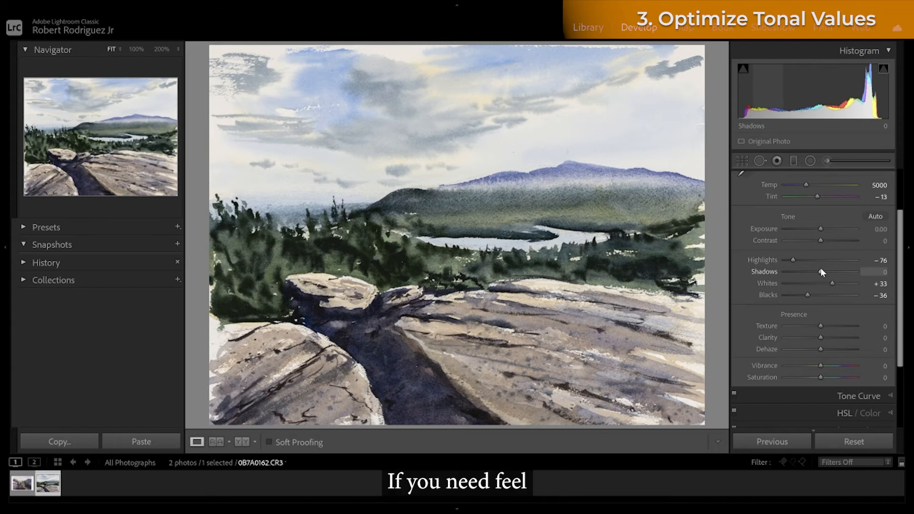
mouse_move(819, 270)
mouse_down()
mouse_move(835, 270)
mouse_move(809, 279)
mouse_move(820, 278)
mouse_up()
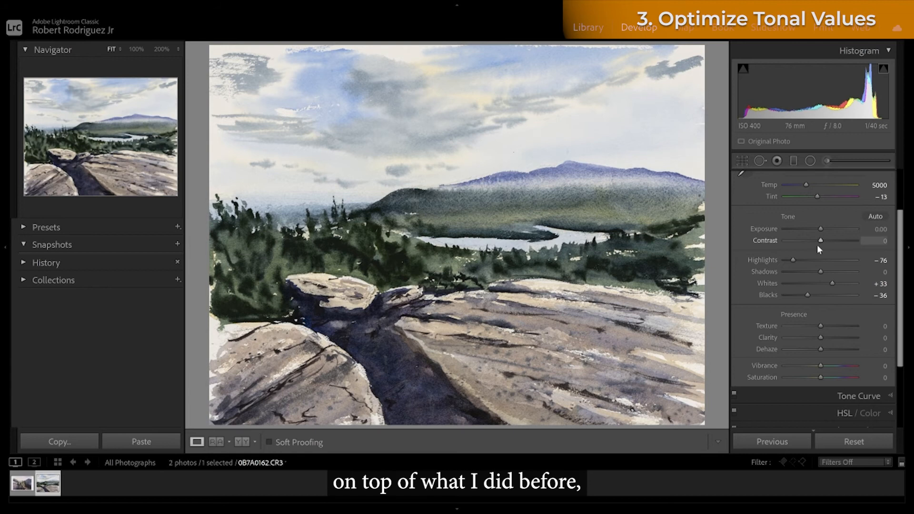
drag(820, 239, 822, 238)
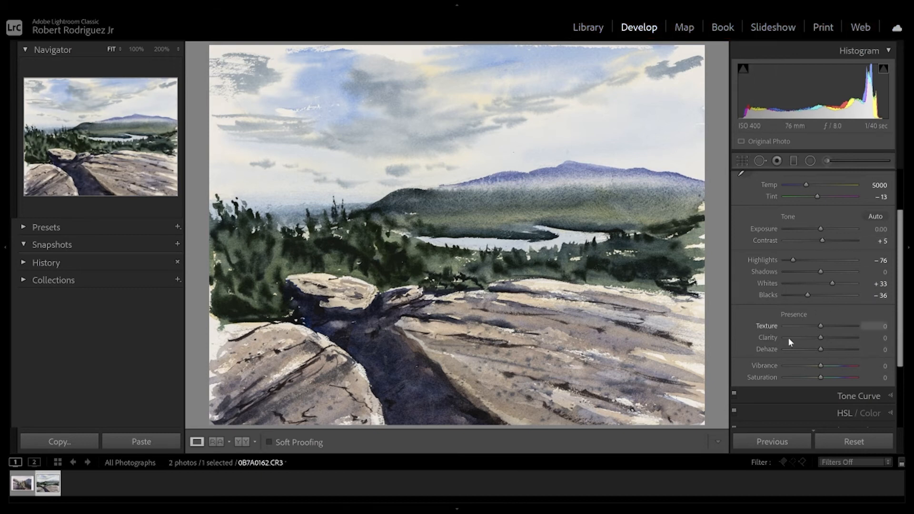
Set Saturation to +10, Texture to +20, Clarity to +5 and Dehaze to +5.
scroll(824, 327, up, 2)
scroll(824, 327, down, 4)
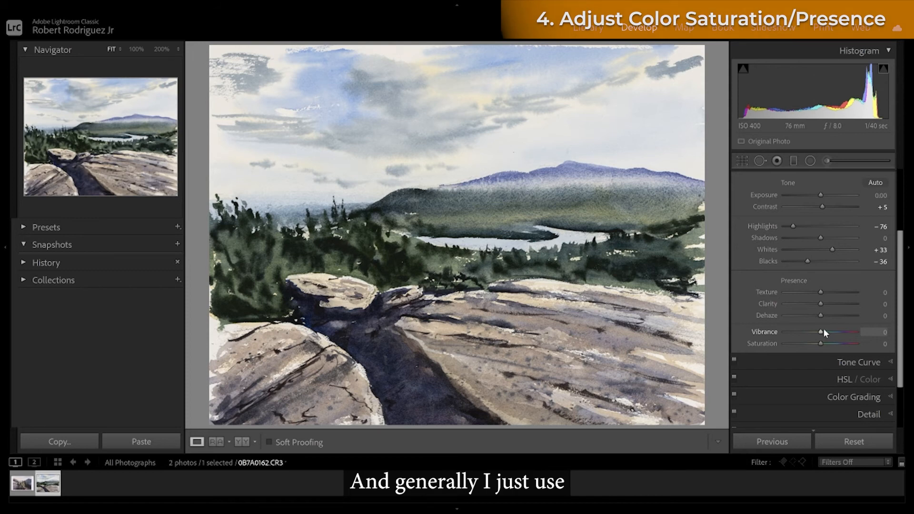
drag(820, 342, 823, 341)
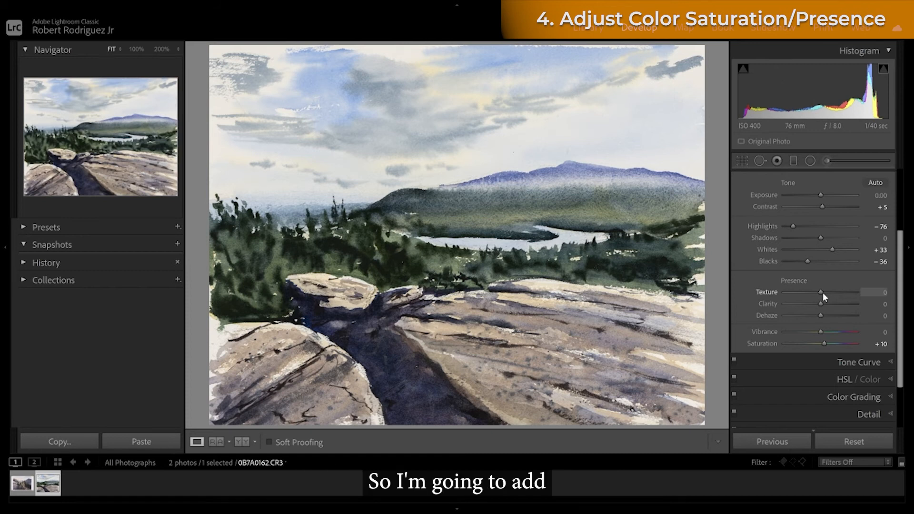
drag(824, 293, 829, 291)
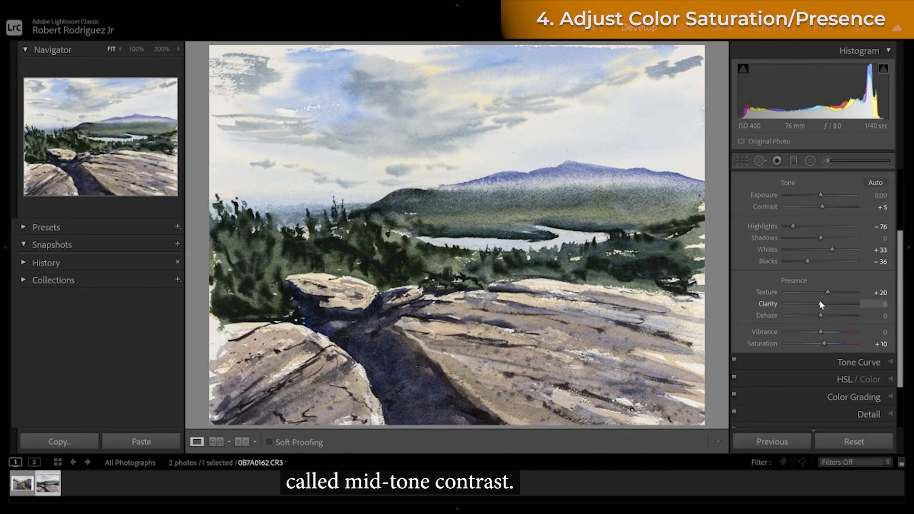
drag(818, 301, 820, 301)
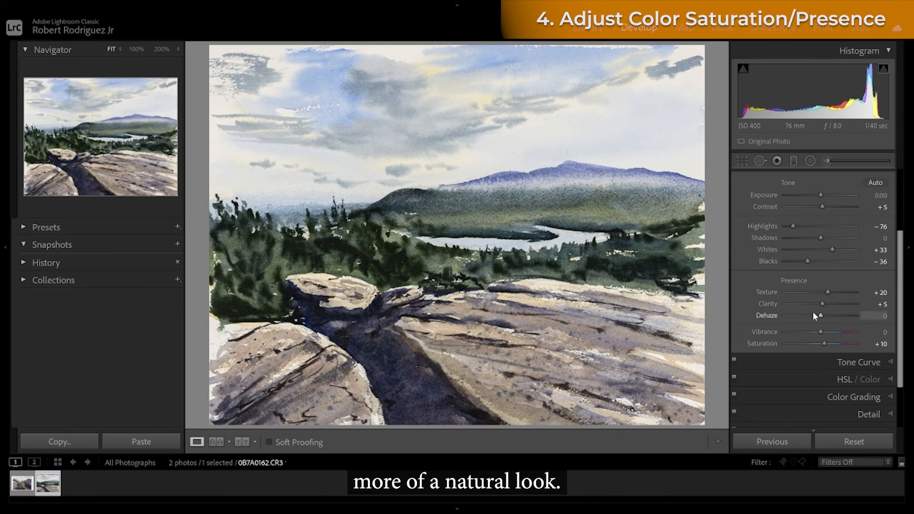
mouse_move(820, 315)
mouse_down()
mouse_move(811, 318)
mouse_move(821, 313)
mouse_up()
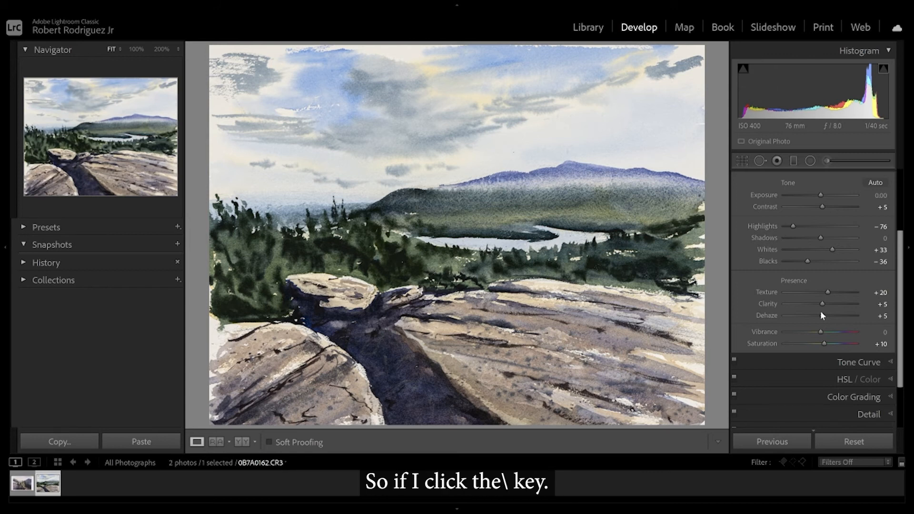
Compare the developed painting with its unedited version twice by toggling the before view.
key(backslash)
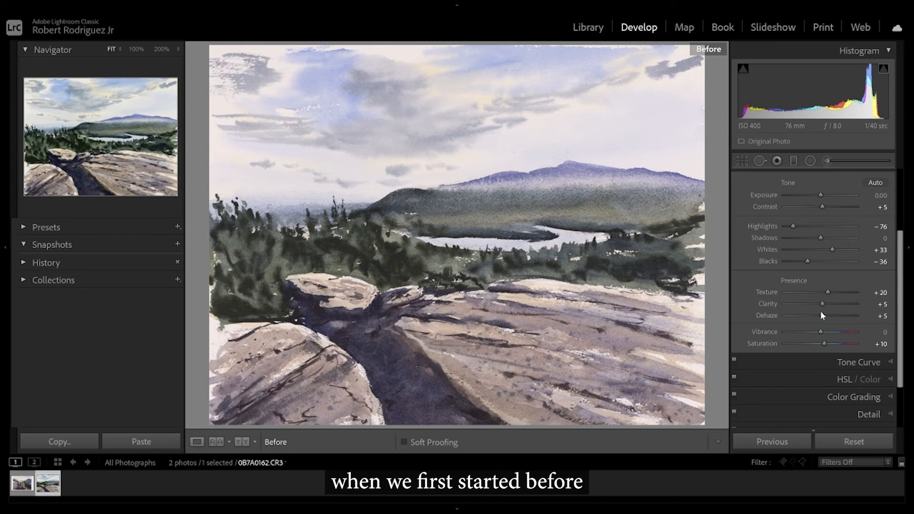
key(backslash)
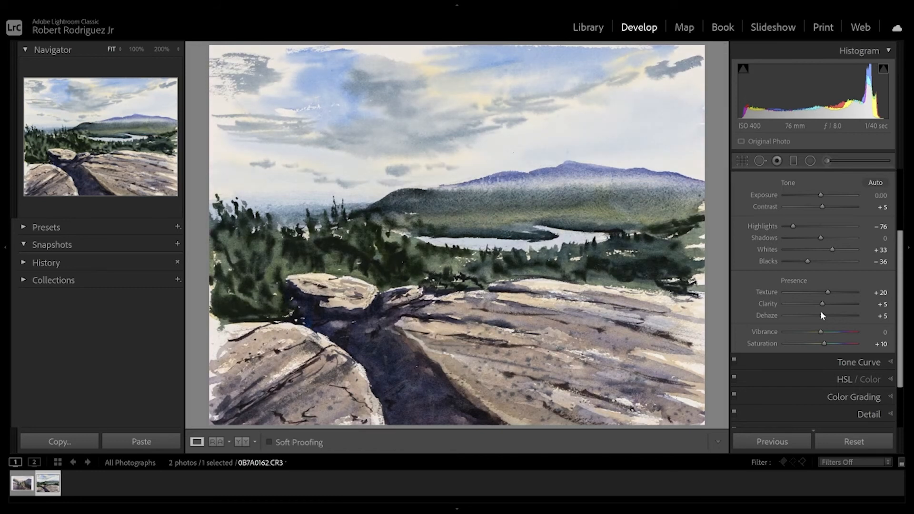
key(backslash)
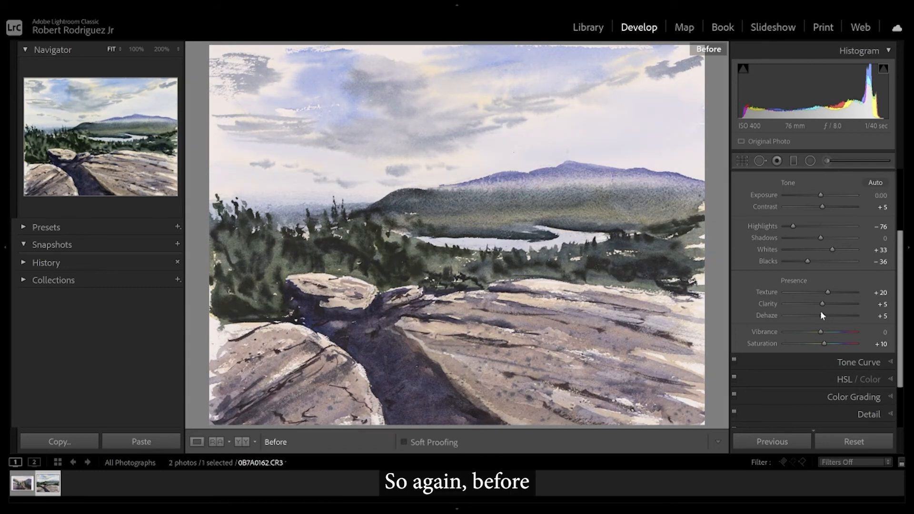
key(backslash)
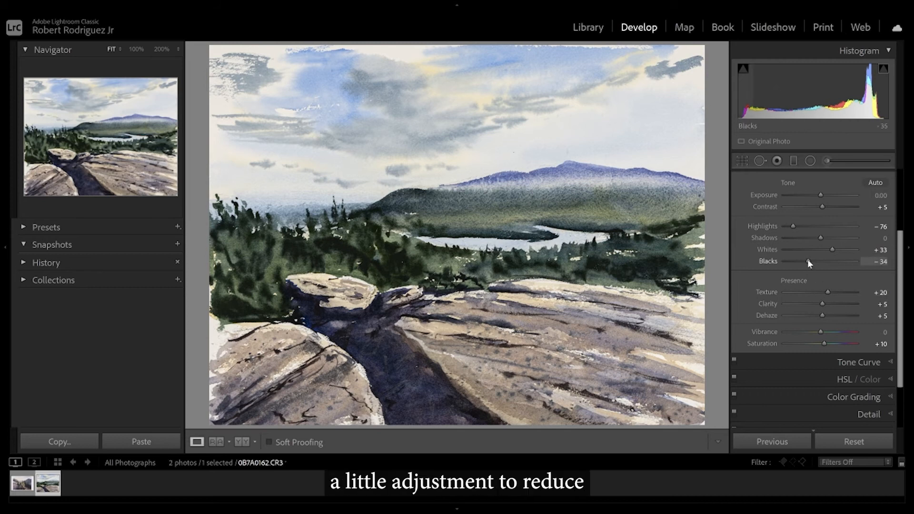
Set Blacks to −25 to lighten the darkest areas, and compare the painting before and after the edits.
drag(807, 259, 810, 258)
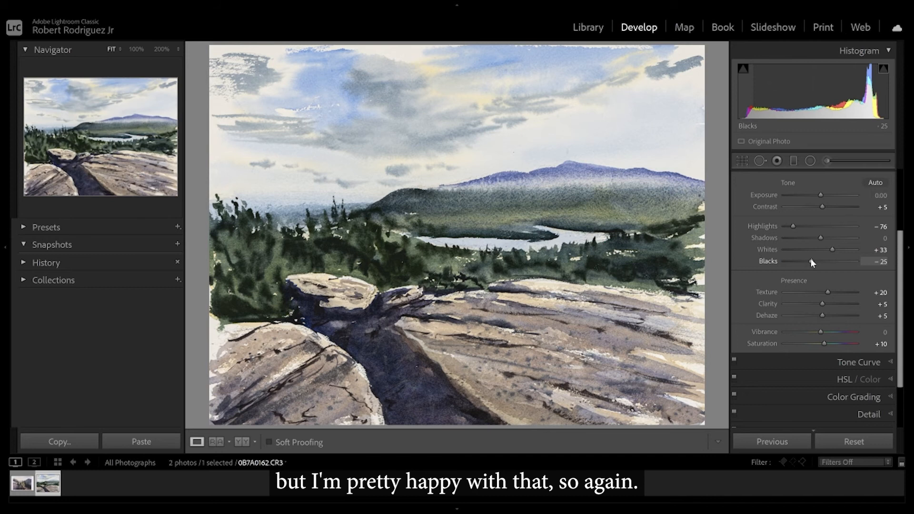
key(backslash)
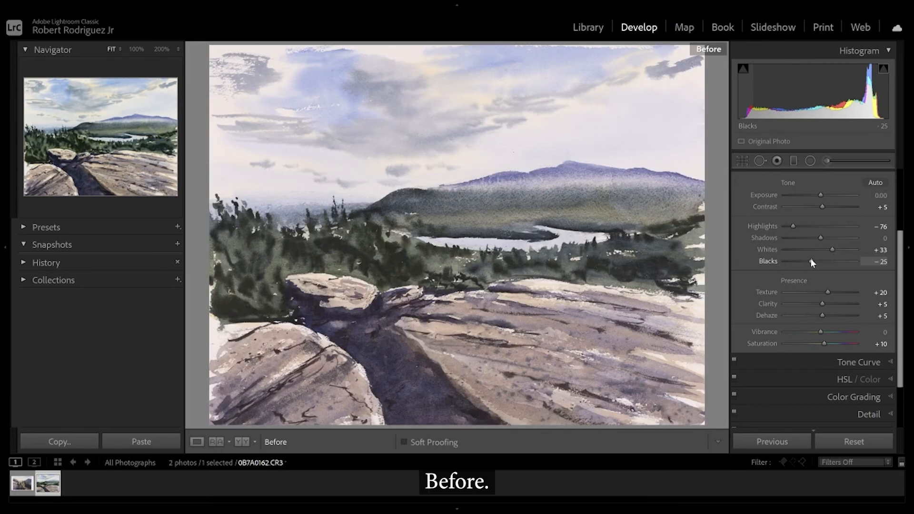
key(backslash)
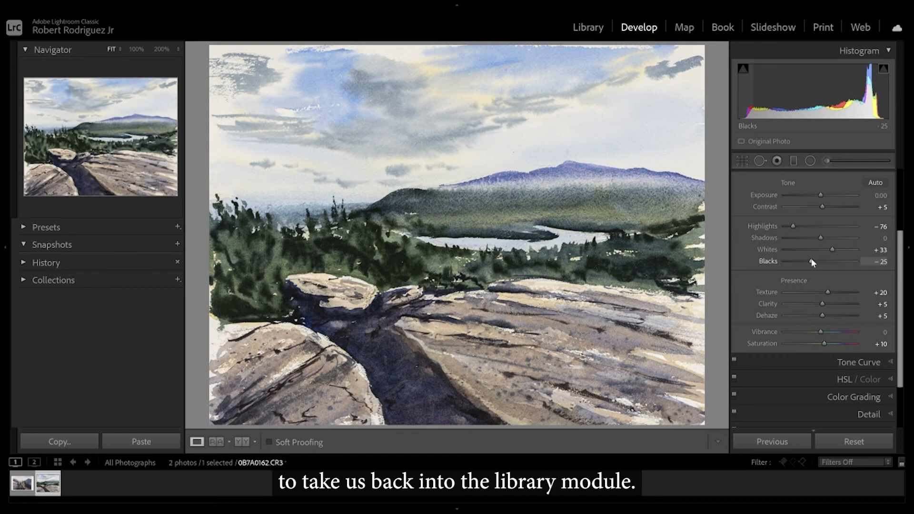
Return to the Library thumbnail grid and open 0B7A0081 in the Develop module.
key(g)
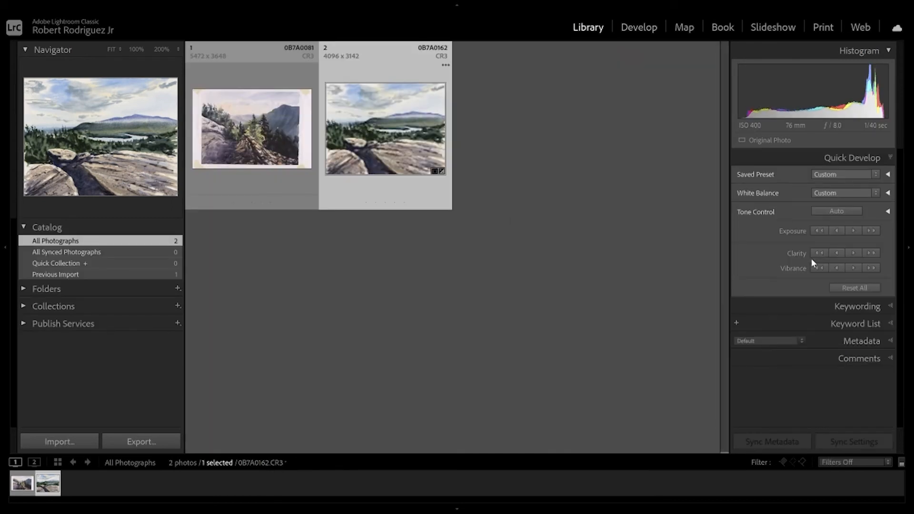
click(248, 129)
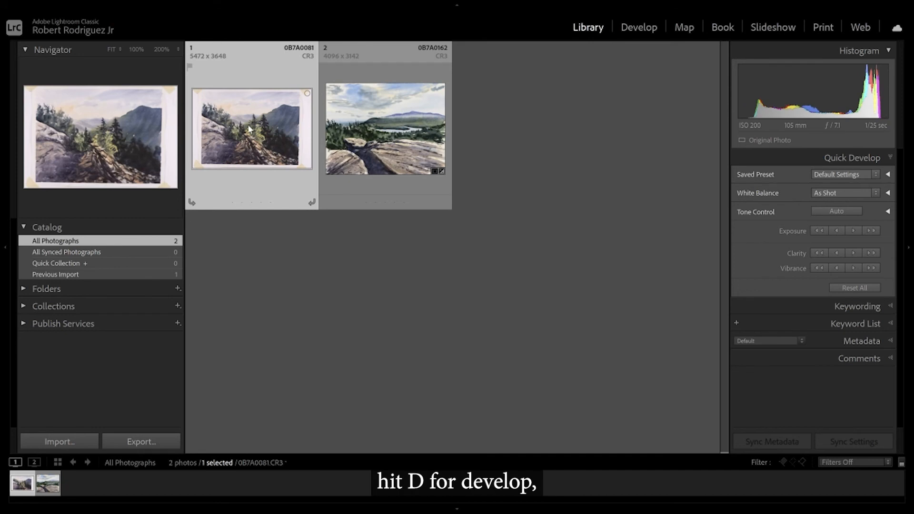
key(d)
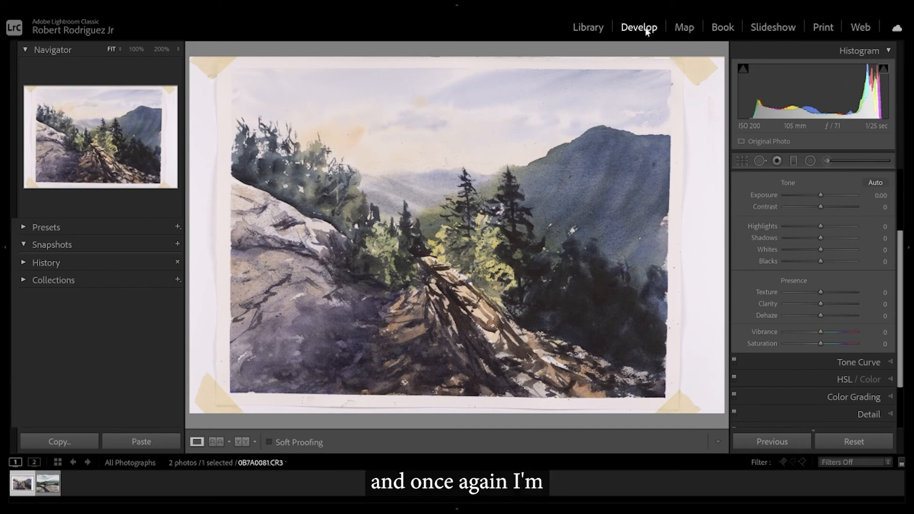
Set the white balance of 0B7A0081 by sampling the white paper border beside the painting's right edge.
scroll(815, 231, up, 3)
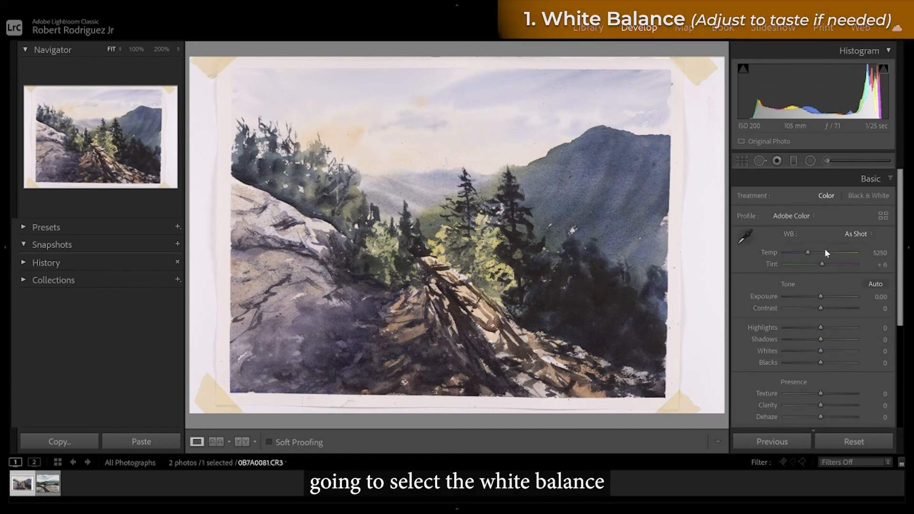
click(744, 235)
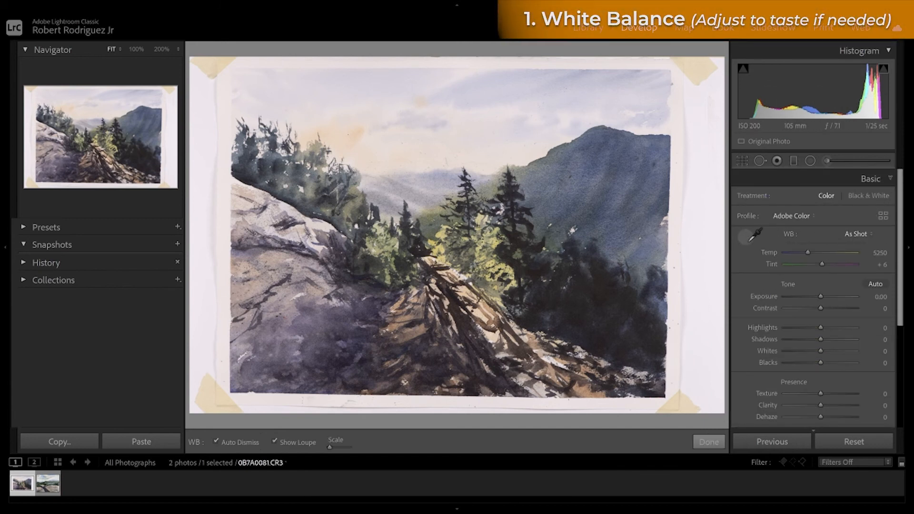
click(701, 240)
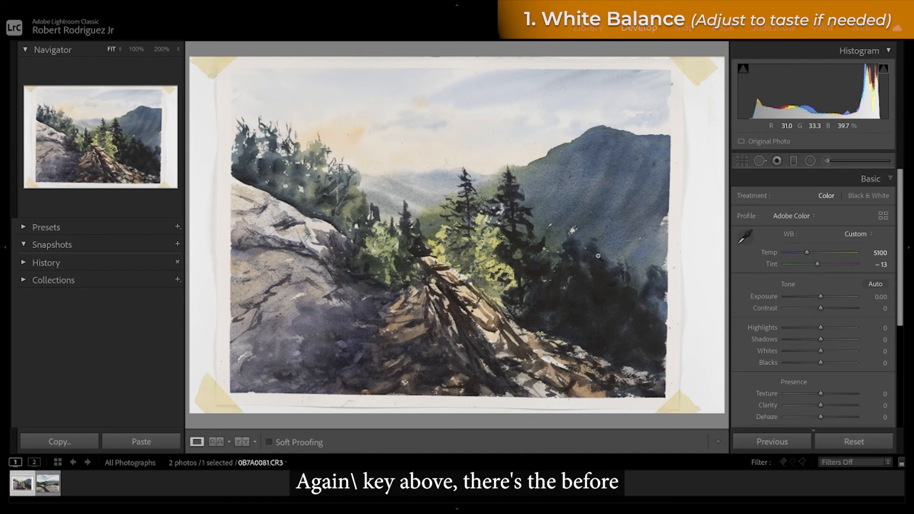
Compare 0B7A0081 before and after the white balance correction.
key(backslash)
key(backslash)
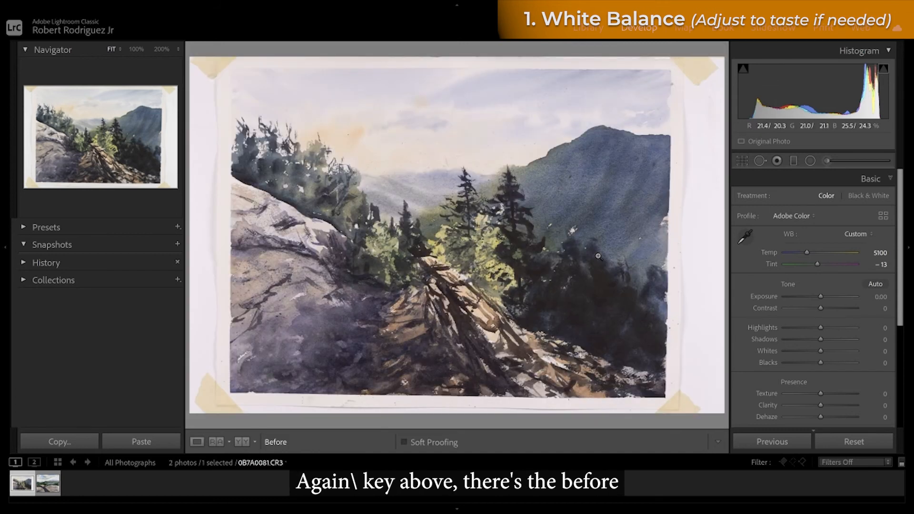
key(backslash)
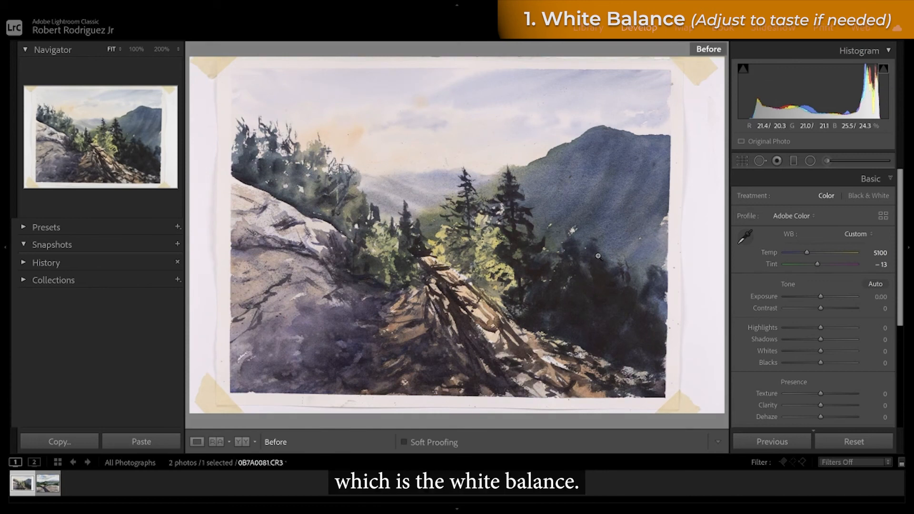
key(backslash)
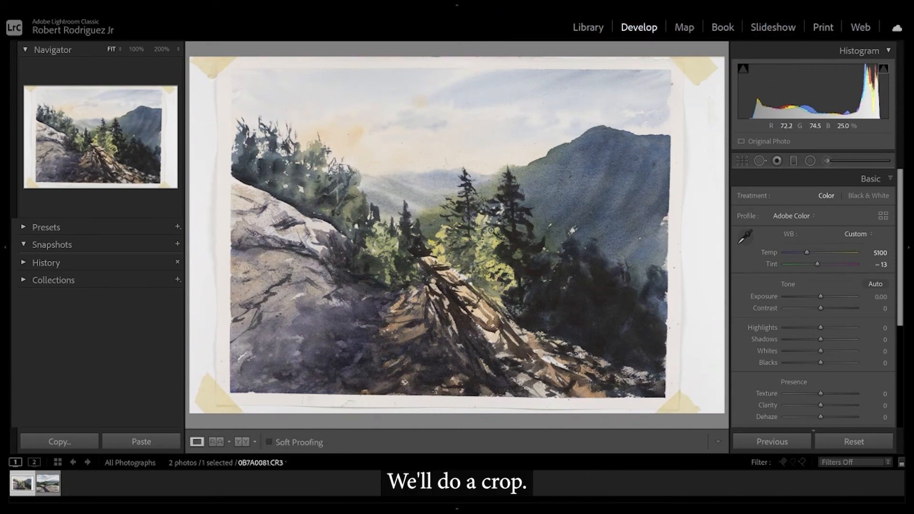
Crop all four sides of 0B7A0081 inward to the painting's edges, cutting off the paper border and tape.
key(r)
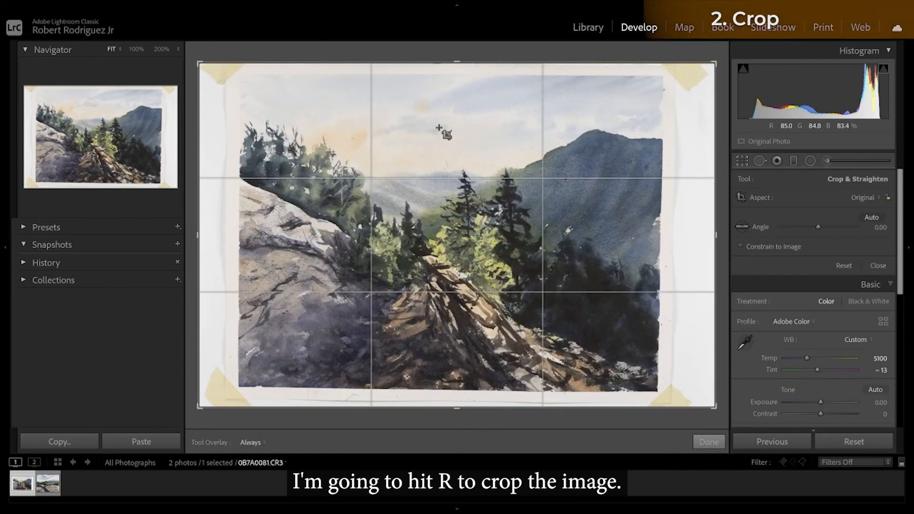
drag(456, 62, 454, 68)
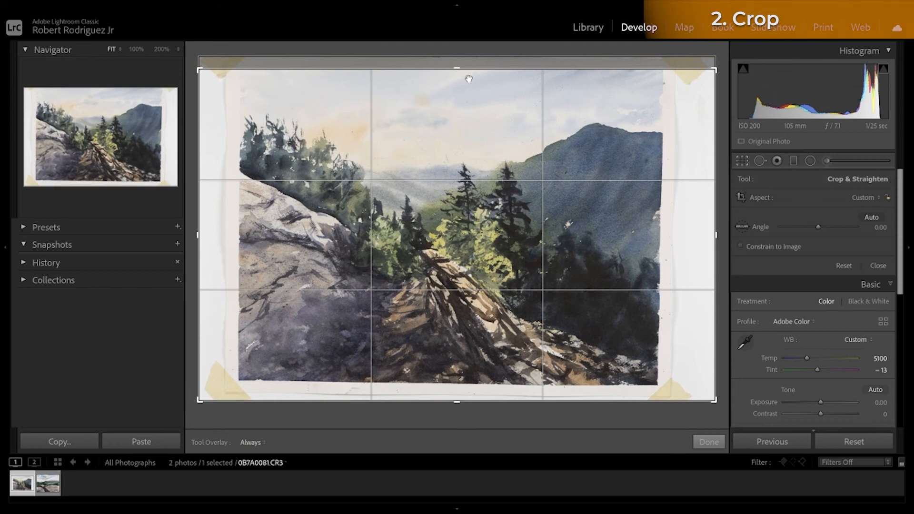
drag(715, 234, 688, 236)
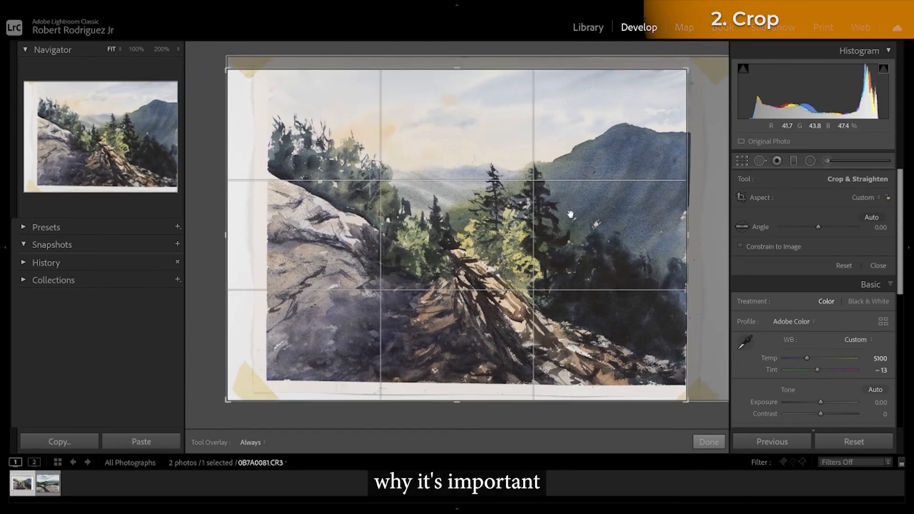
drag(228, 235, 248, 234)
drag(454, 402, 457, 391)
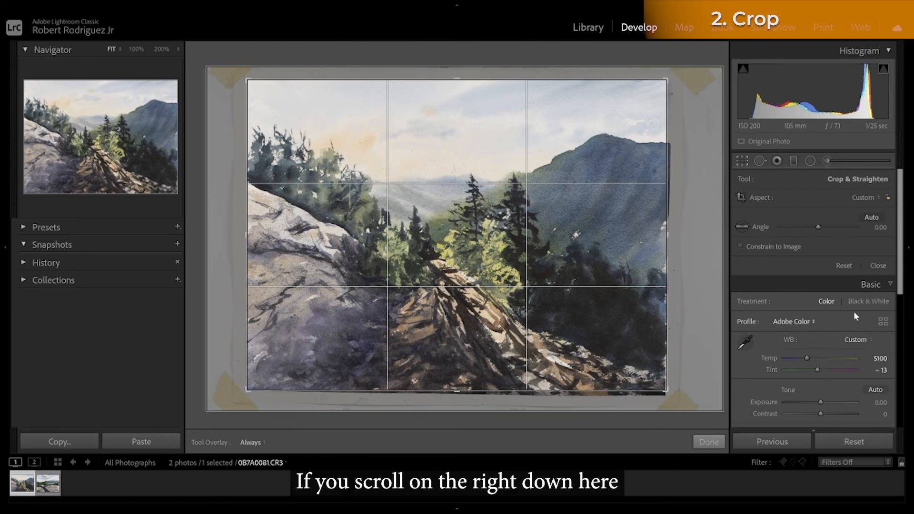
Correct the photo's horizontal perspective by setting the Transform Horizontal value to −7.
scroll(854, 308, down, 10)
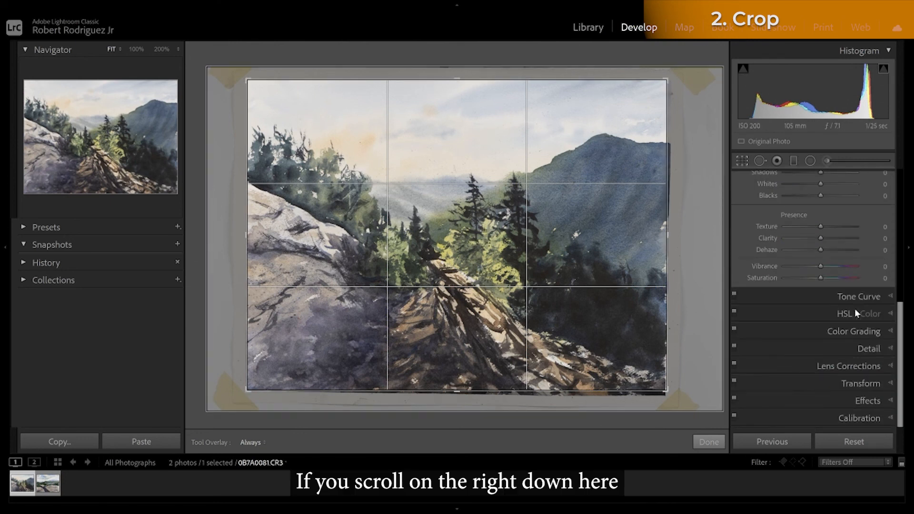
click(891, 380)
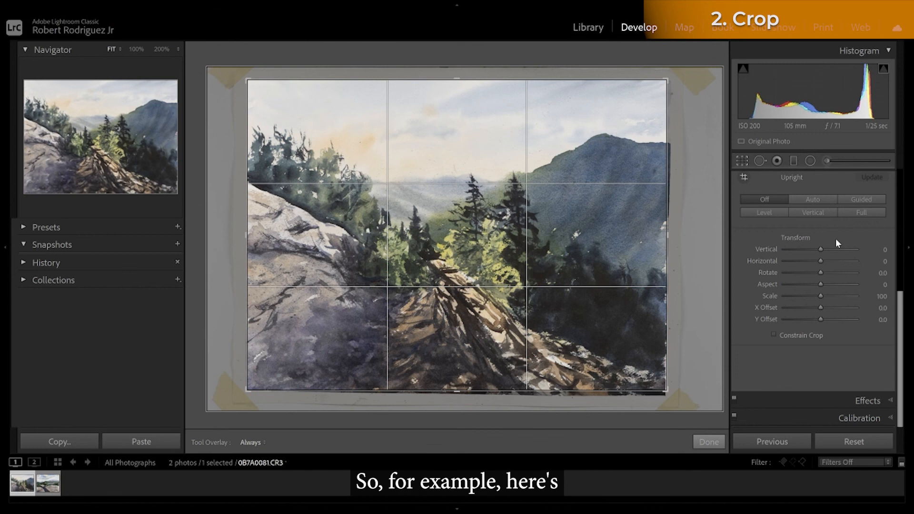
drag(819, 259, 817, 262)
Refit the crop's left, bottom and right edges to the perspective-corrected painting and apply the crop.
drag(248, 235, 245, 236)
drag(457, 390, 457, 392)
drag(669, 236, 668, 238)
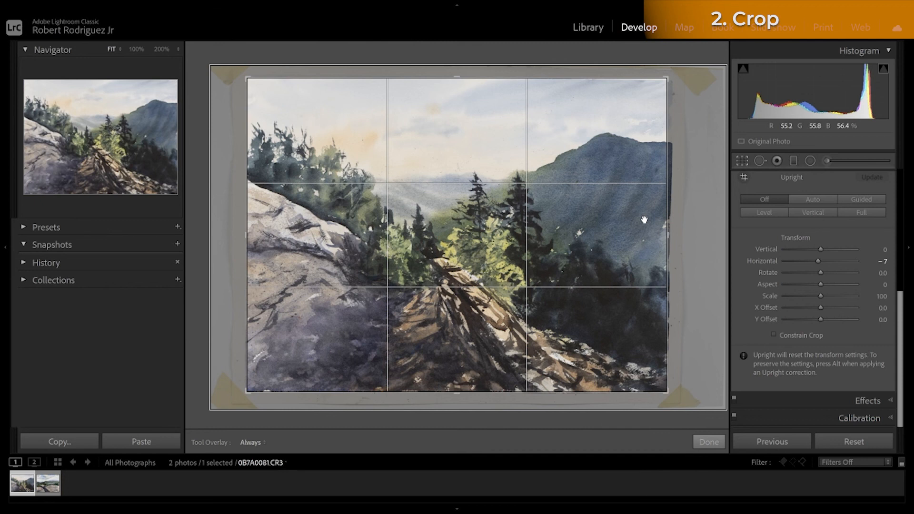
key(r)
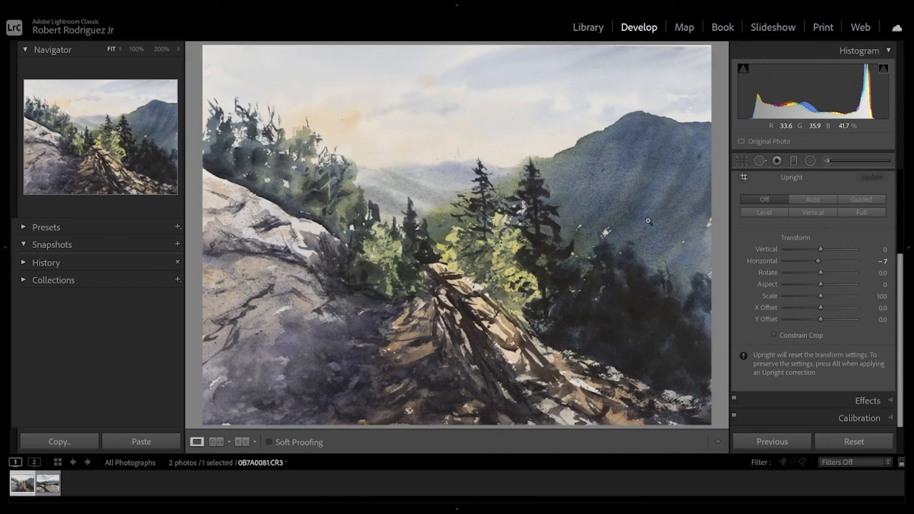
Optimize the painting's tonal range with Highlights at −56, Whites at +42 and Blacks at −25.
scroll(840, 250, up, 5)
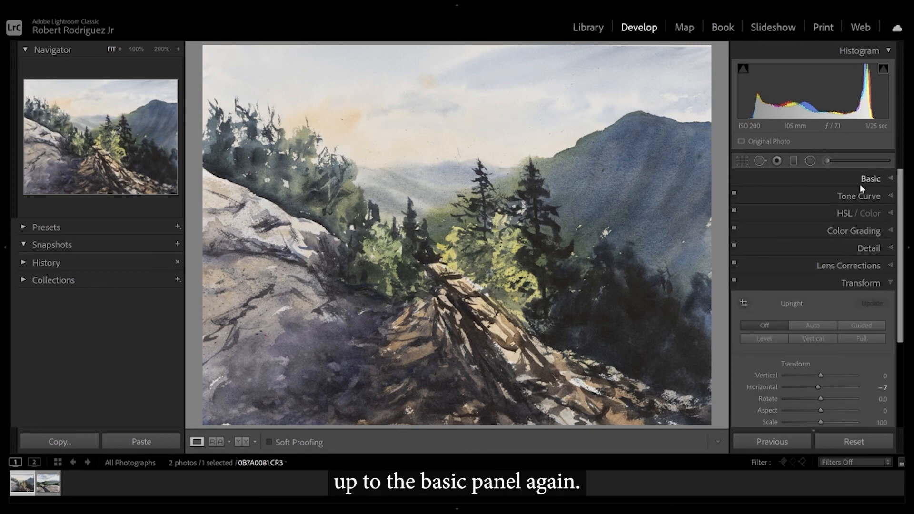
click(887, 178)
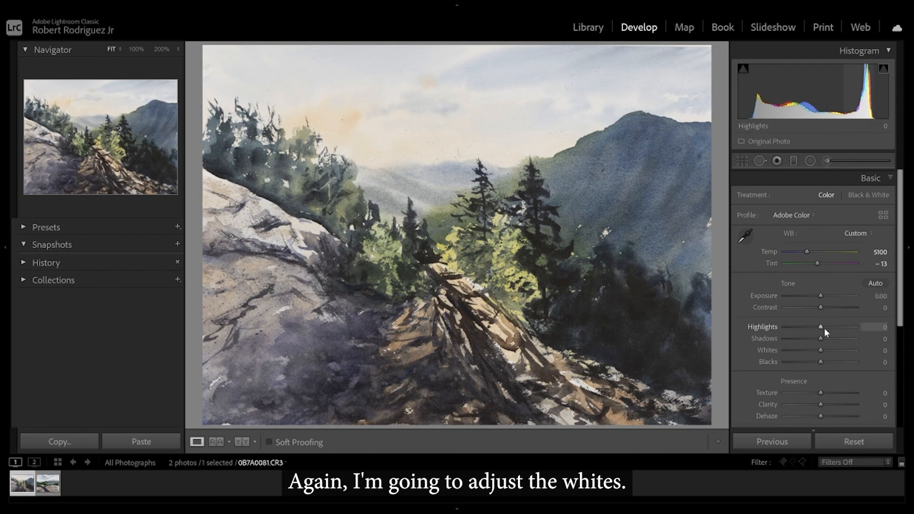
mouse_move(819, 348)
mouse_down()
mouse_move(846, 344)
mouse_move(801, 363)
mouse_move(812, 361)
mouse_up()
key(alt)
drag(819, 326, 834, 346)
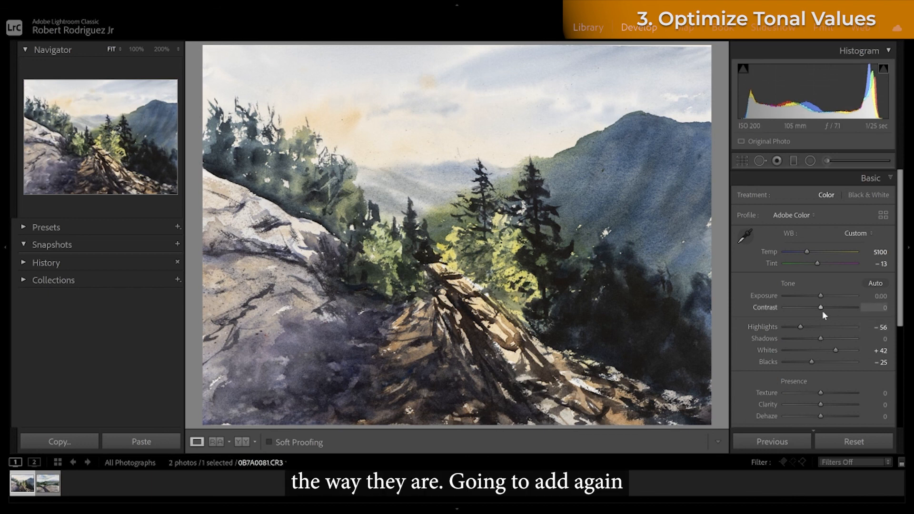
Set Texture to +8 and darken the painting slightly with an Exposure of −0.22.
scroll(819, 313, down, 3)
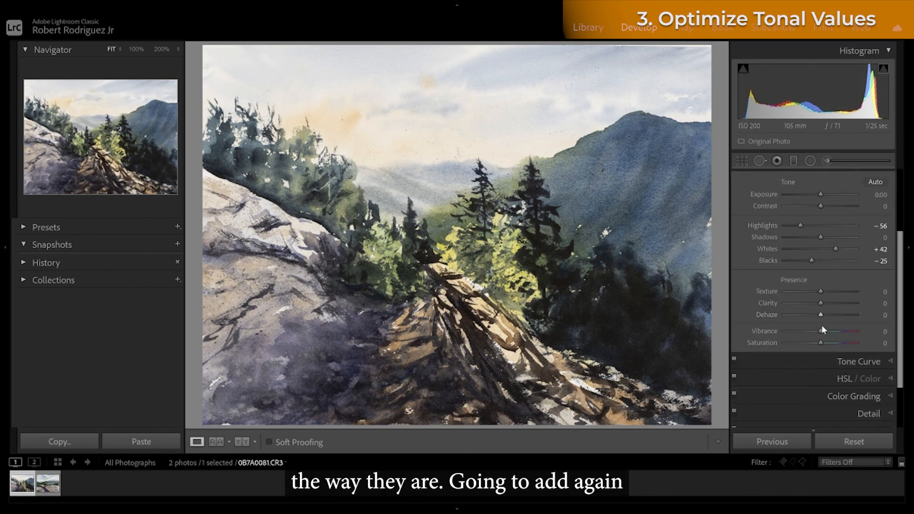
drag(824, 292, 823, 288)
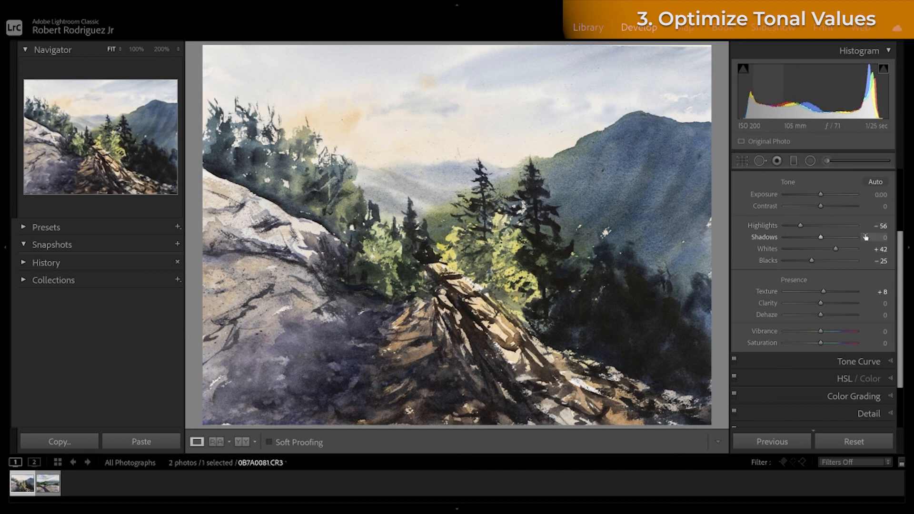
scroll(863, 230, up, 2)
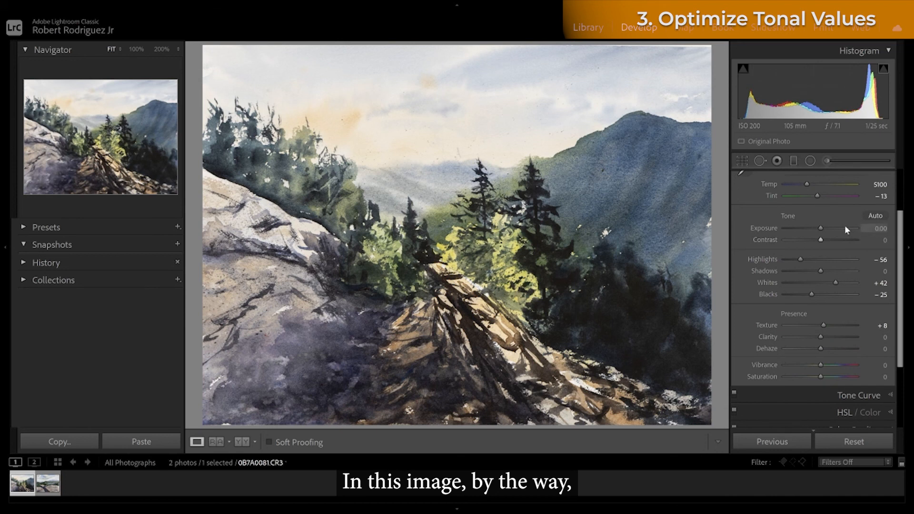
drag(820, 227, 817, 228)
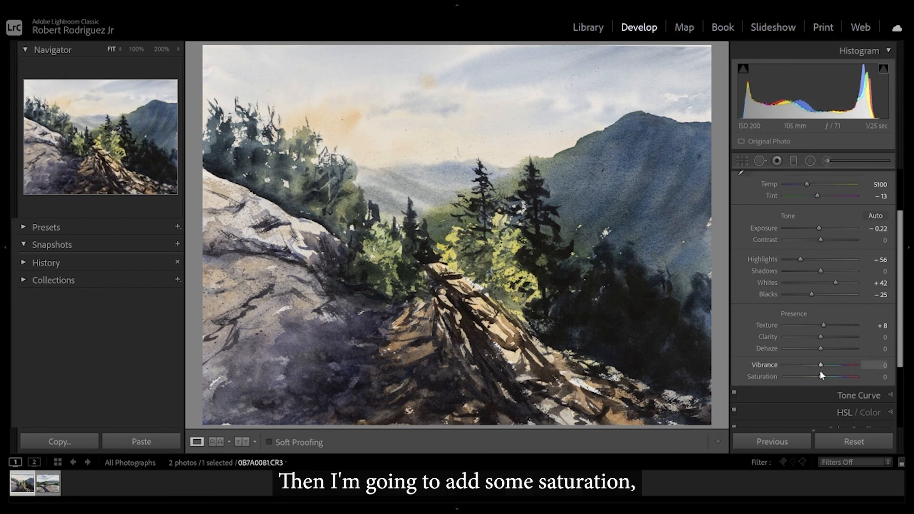
Set Saturation to +8 and Dehaze to +8, and compare the painting before and after the edits.
drag(819, 376, 822, 375)
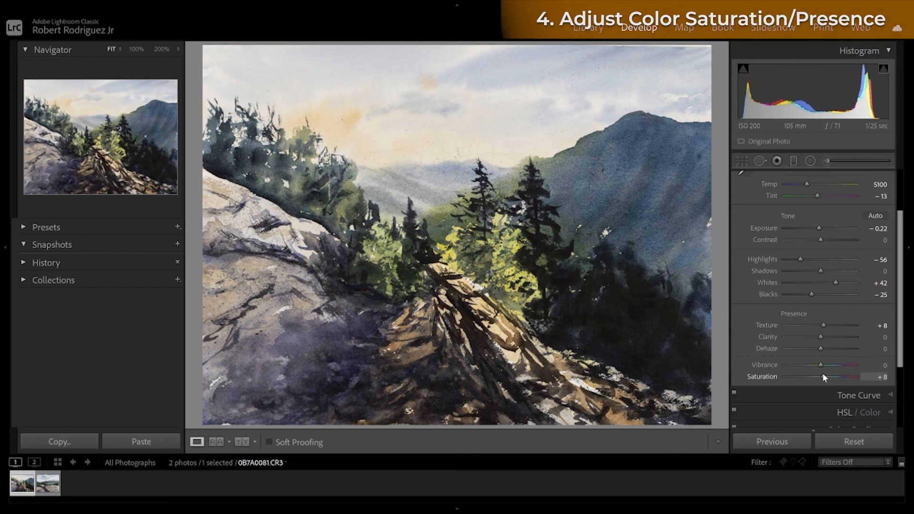
drag(819, 347, 822, 348)
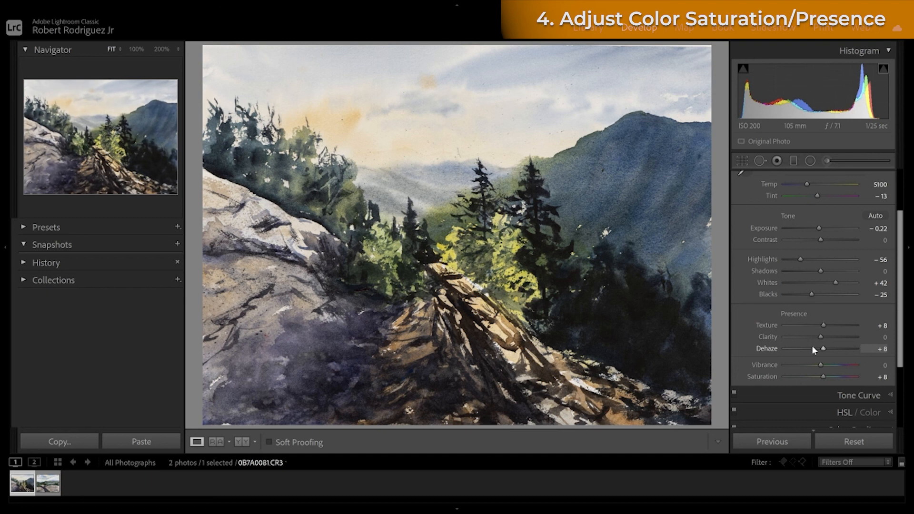
key(backslash)
key(backslash)
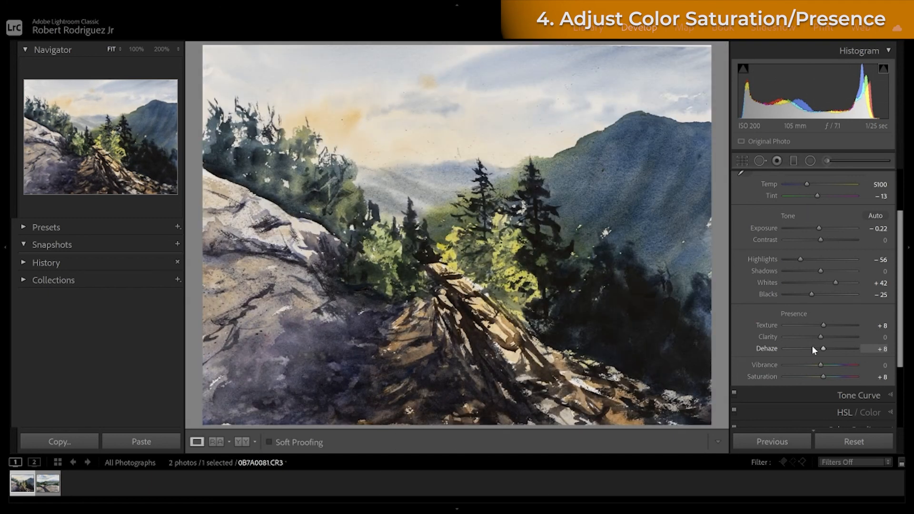